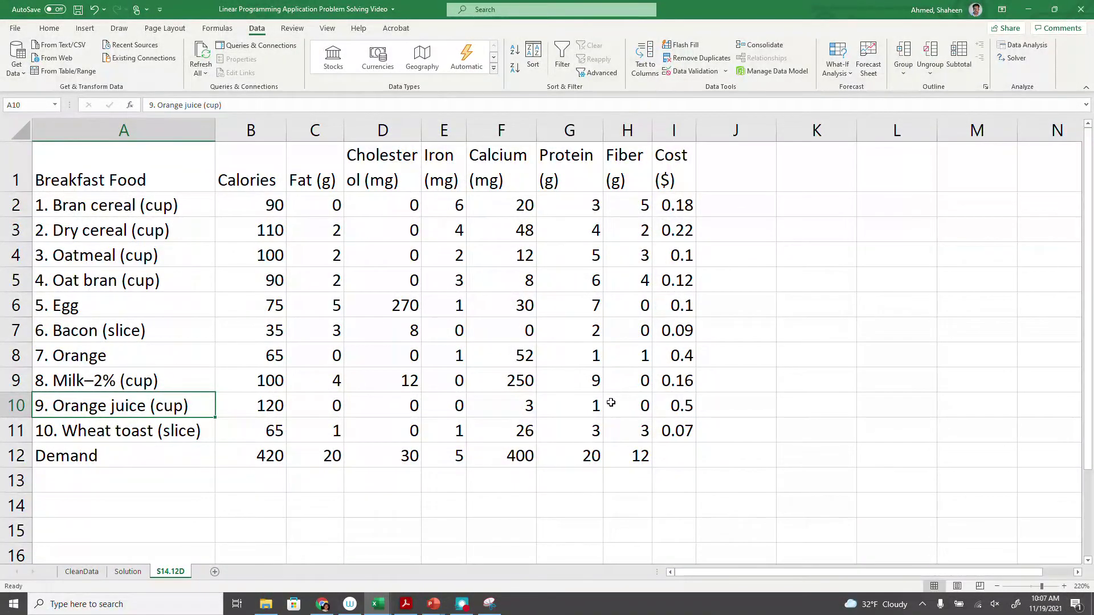
# - Add a 'Serving' header in J1 next to the Cost column
pyautogui.click(398, 283)
pyautogui.moveTo(142, 171); pyautogui.dragTo(634, 430)
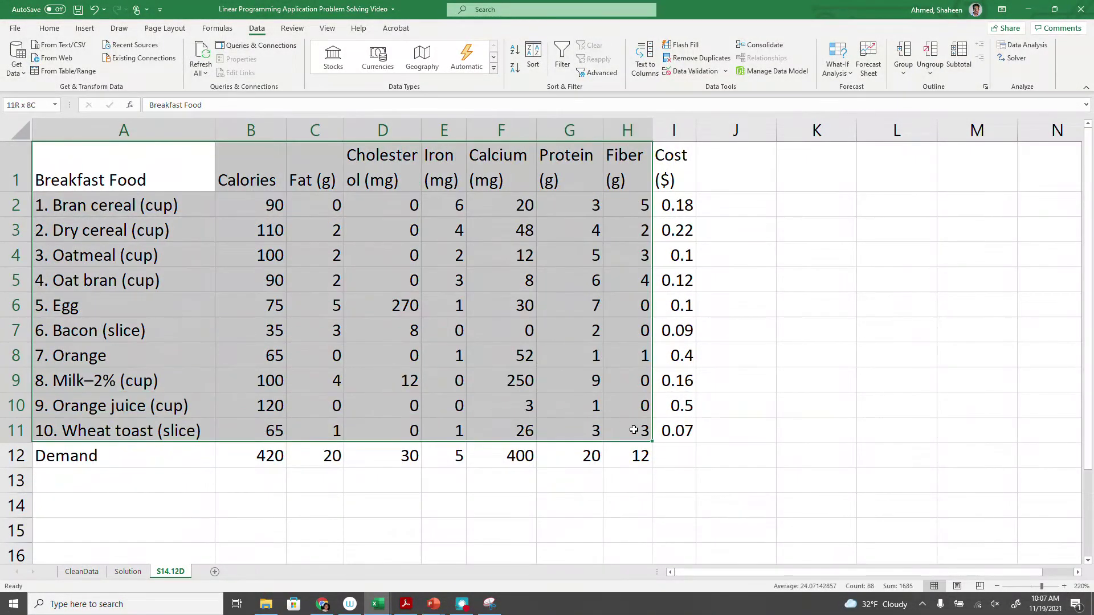
pyautogui.click(752, 389)
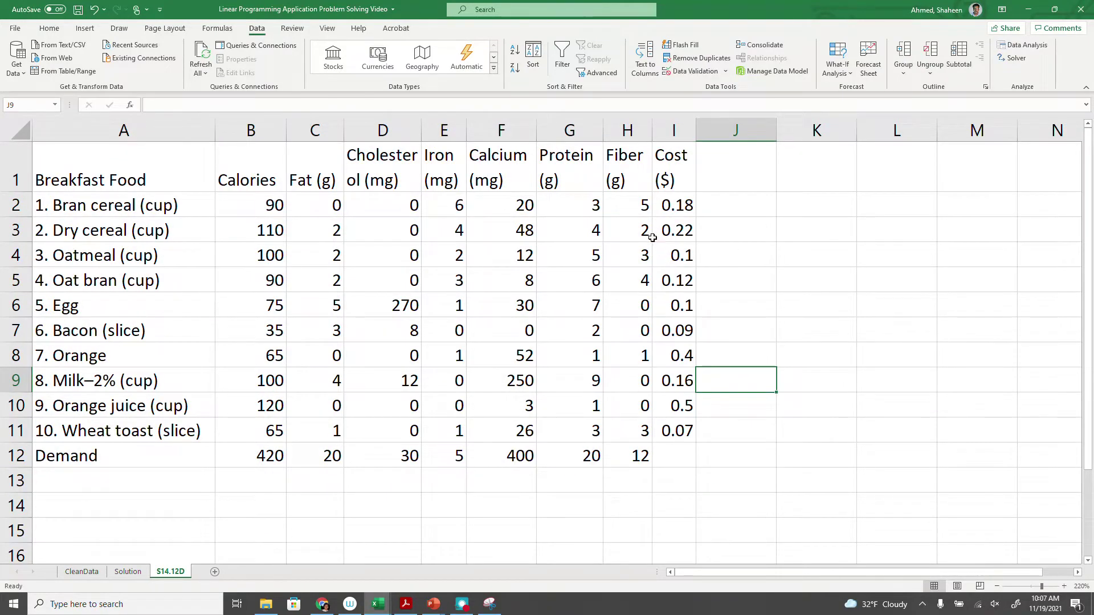
pyautogui.click(737, 165)
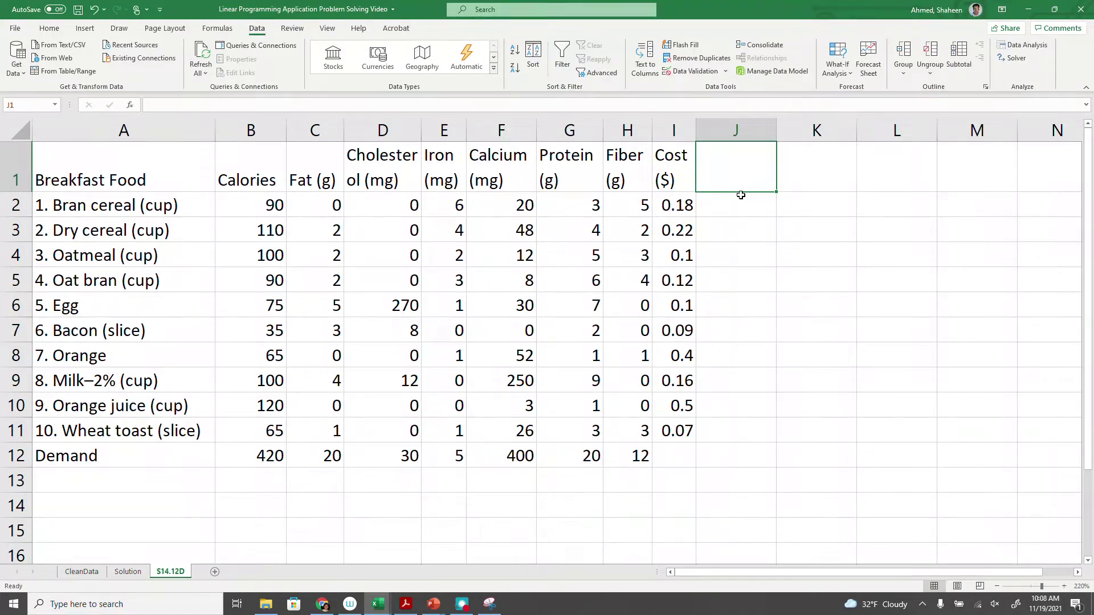
pyautogui.write('ser')
pyautogui.press('BackSpace')
pyautogui.press('BackSpace')
pyautogui.press('BackSpace')
pyautogui.write('Serving')
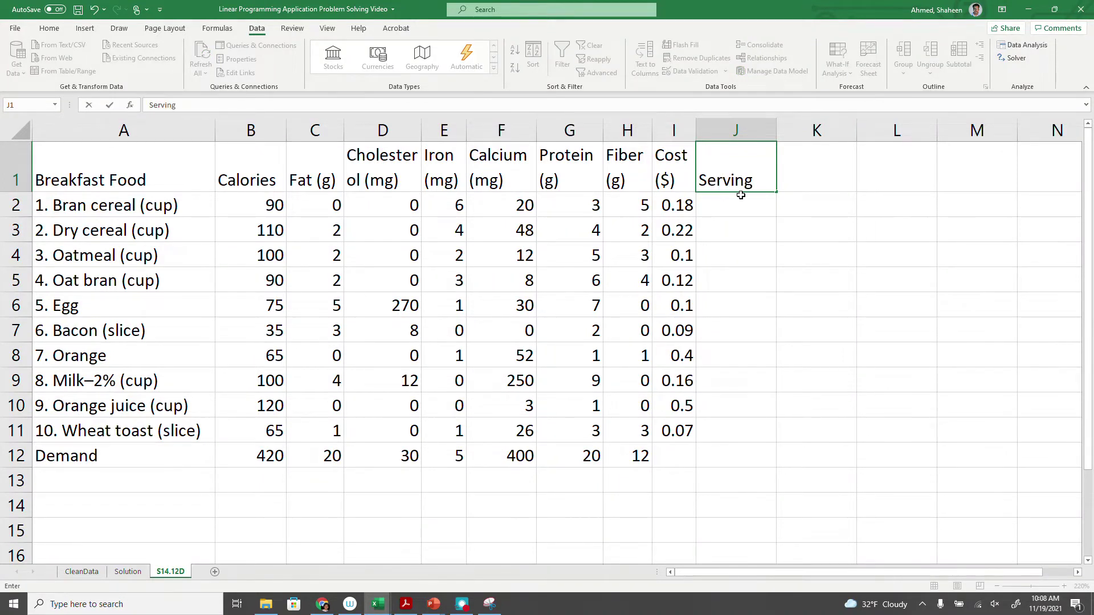
pyautogui.press('Return')
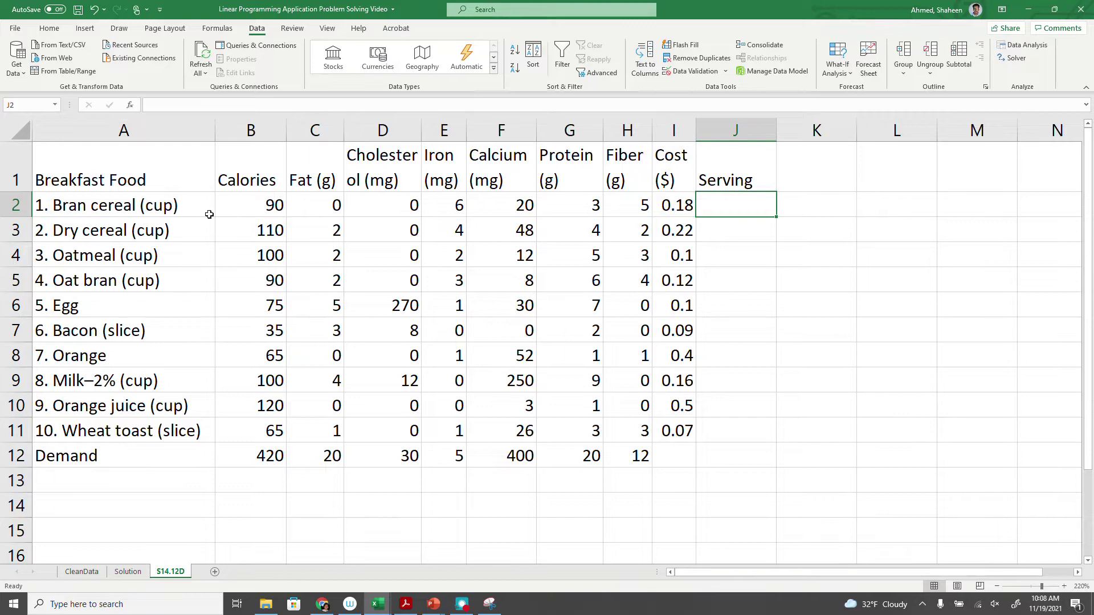
# - Point out the Bran cereal, Dry cereal, Oat bran and Bacon food rows
pyautogui.click(15, 205)
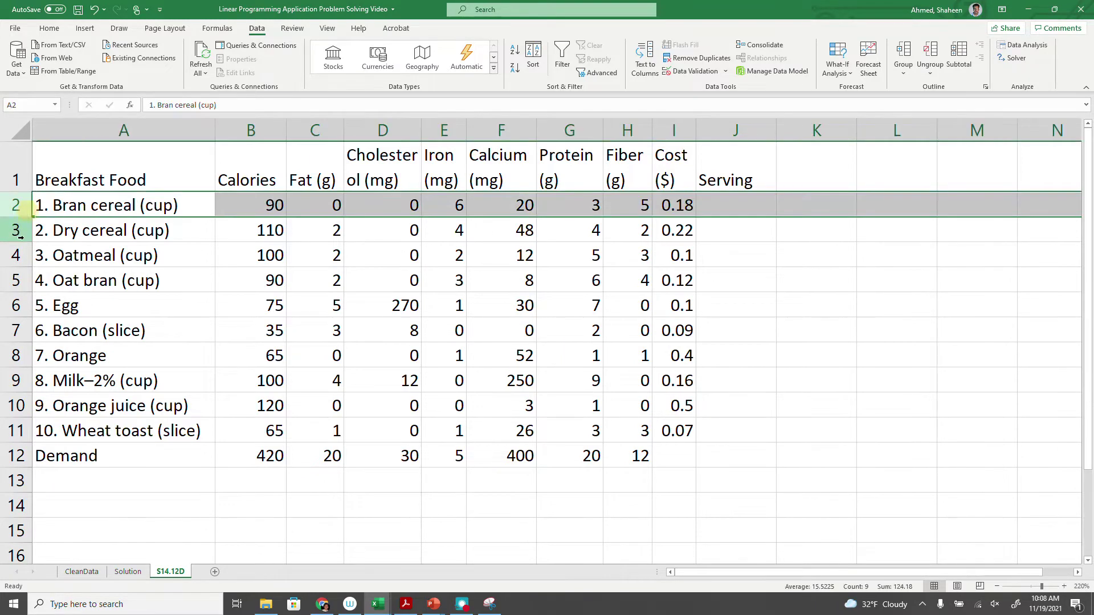
pyautogui.click(15, 281)
pyautogui.click(16, 331)
pyautogui.click(735, 211)
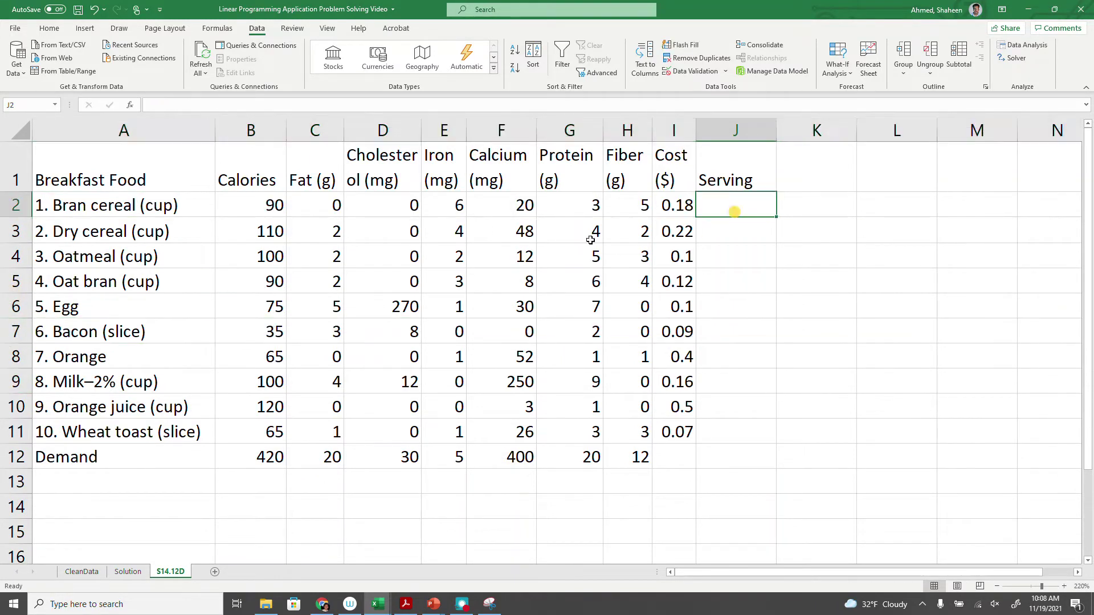
pyautogui.click(15, 205)
pyautogui.click(16, 232)
pyautogui.click(15, 281)
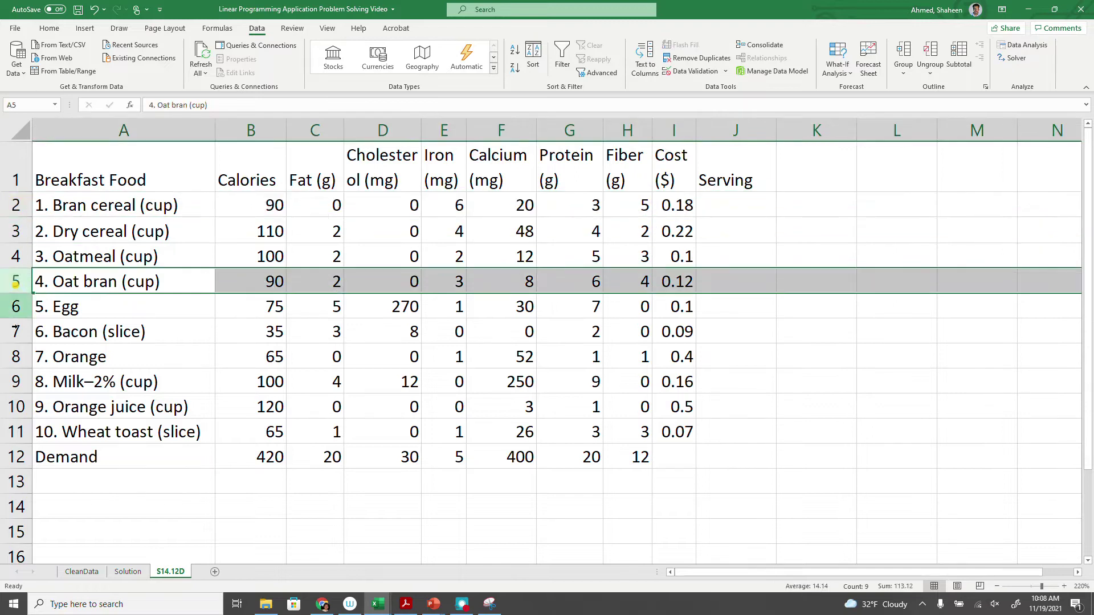
pyautogui.click(747, 214)
# - Enter 0 servings in J2:J11 and clear the extra zero in row 12
pyautogui.write('0')
pyautogui.press('Return')
pyautogui.write('0')
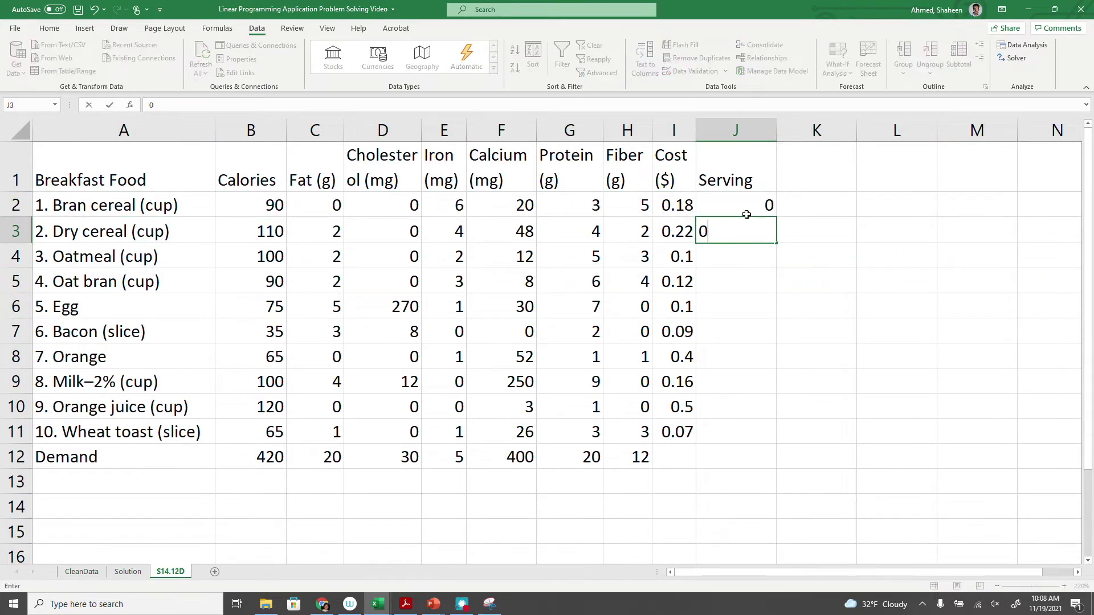
pyautogui.press('Return')
pyautogui.moveTo(744, 214); pyautogui.dragTo(746, 228)
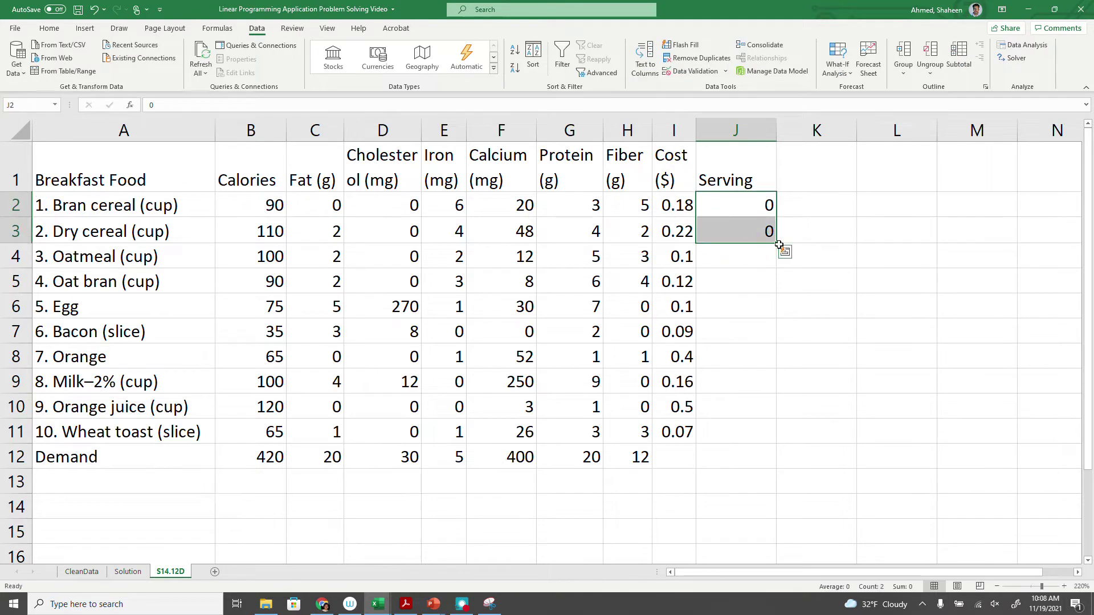
pyautogui.moveTo(777, 243); pyautogui.dragTo(766, 456)
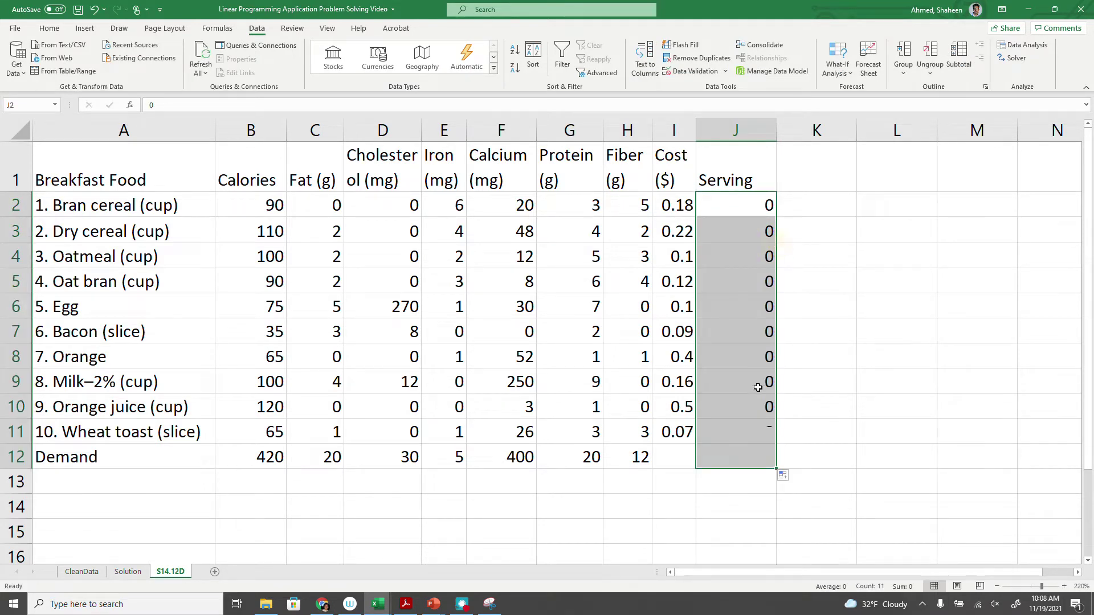
pyautogui.click(764, 450)
pyautogui.press('Delete')
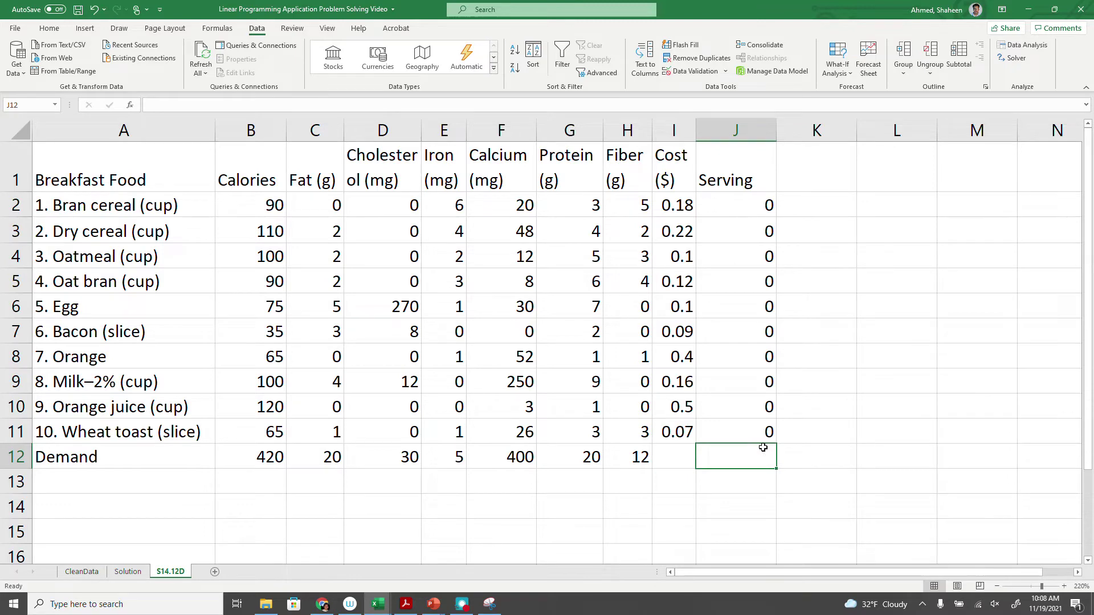
pyautogui.click(110, 474)
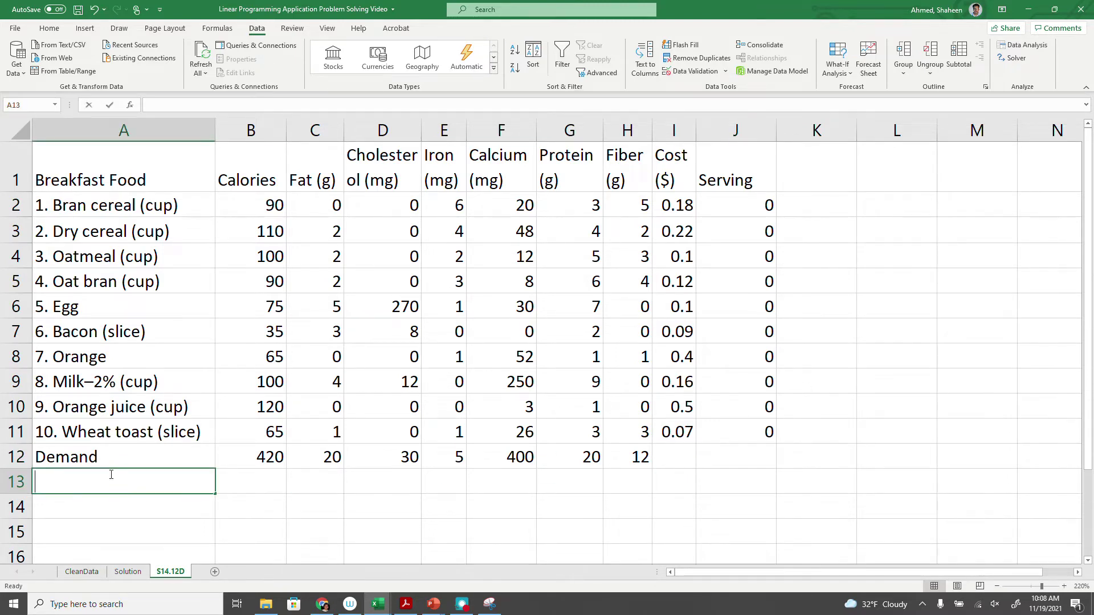
# - Label A13 'Total Value/Breakfast'
pyautogui.write('Toal Va')
pyautogui.press('BackSpace')
pyautogui.press('BackSpace')
pyautogui.press('BackSpace')
pyautogui.press('BackSpace')
pyautogui.press('BackSpace')
pyautogui.write('t')
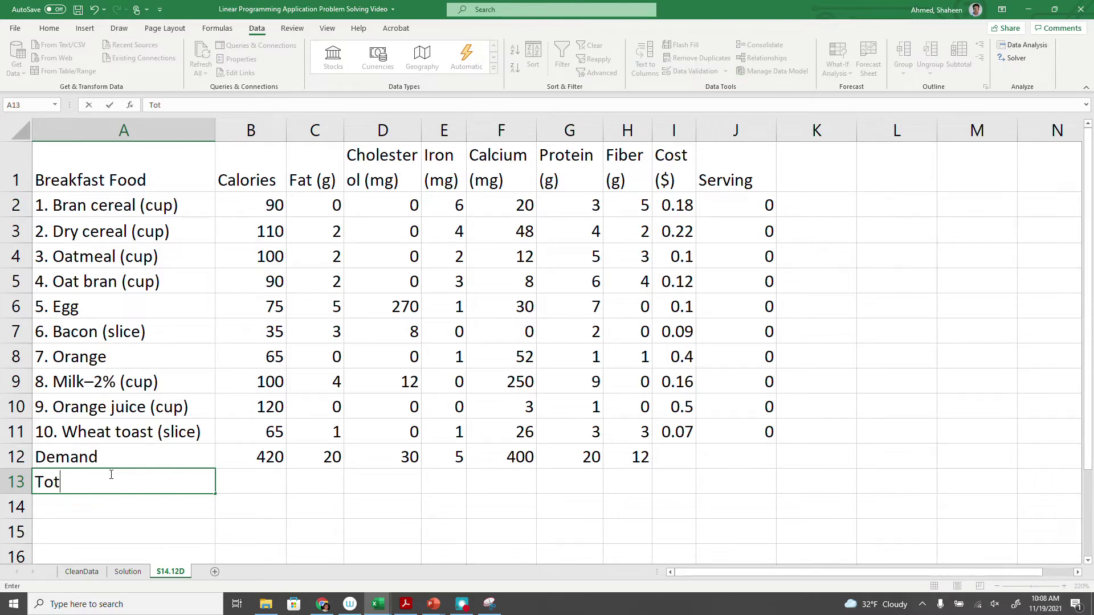
pyautogui.write('al Value/Breakp')
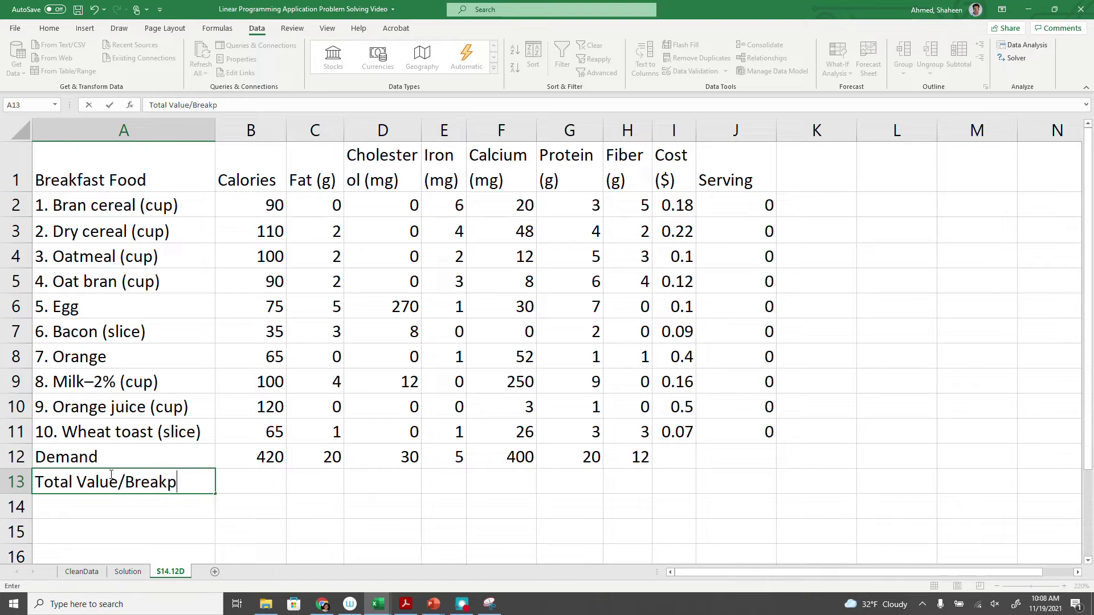
pyautogui.press('BackSpace')
pyautogui.write('fast')
pyautogui.press('Tab')
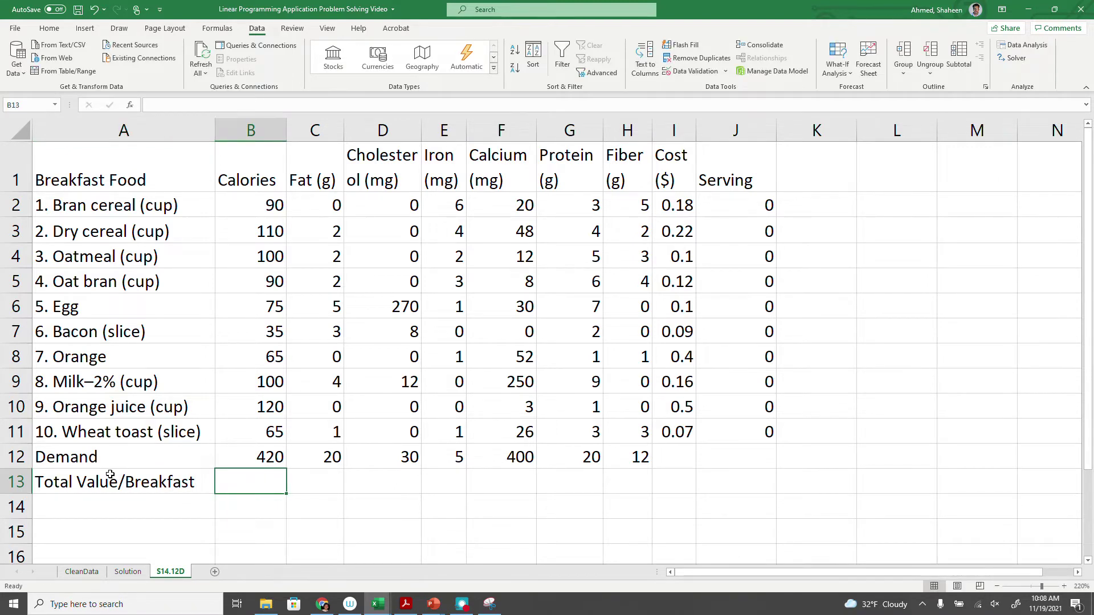
# - Try a B13 formula multiplying calories by servings (B2*J2, B3*J3), then erase it
pyautogui.write('=')
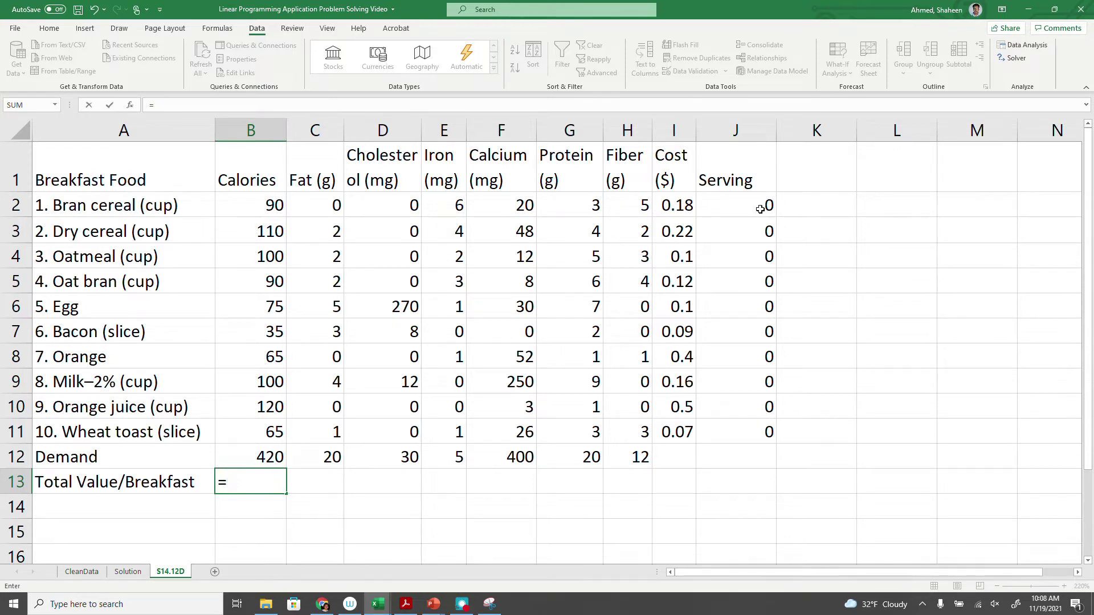
pyautogui.click(263, 205)
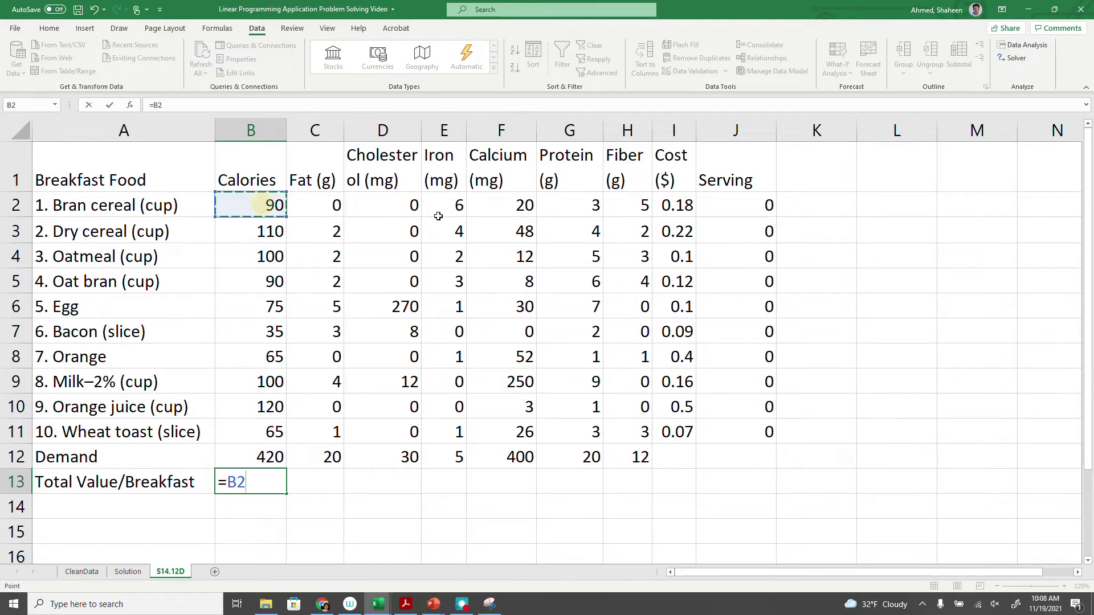
pyautogui.write('*')
pyautogui.click(724, 203)
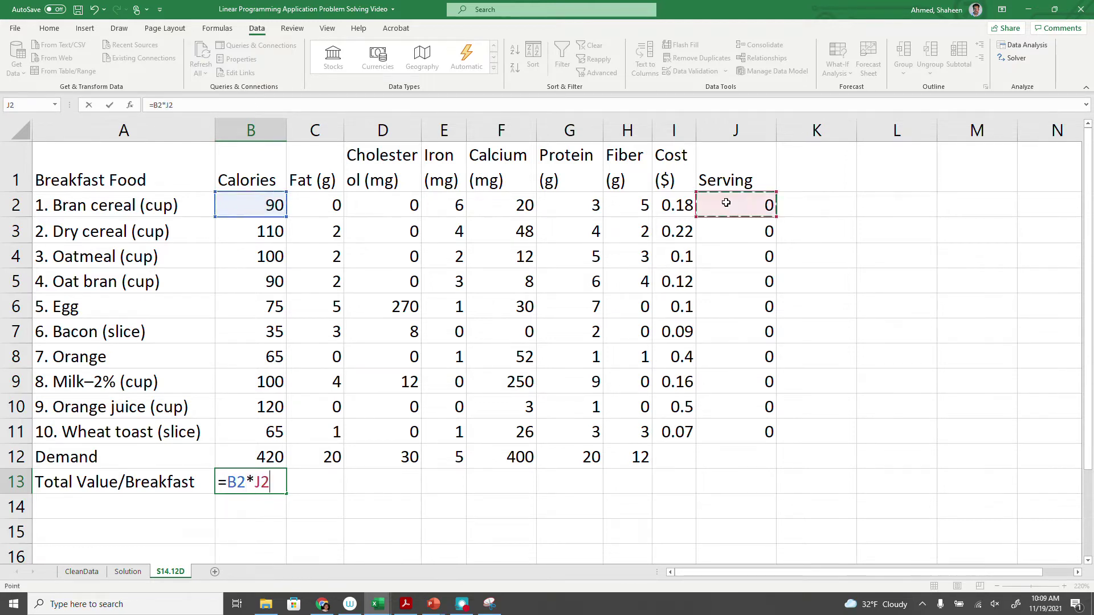
pyautogui.click(265, 236)
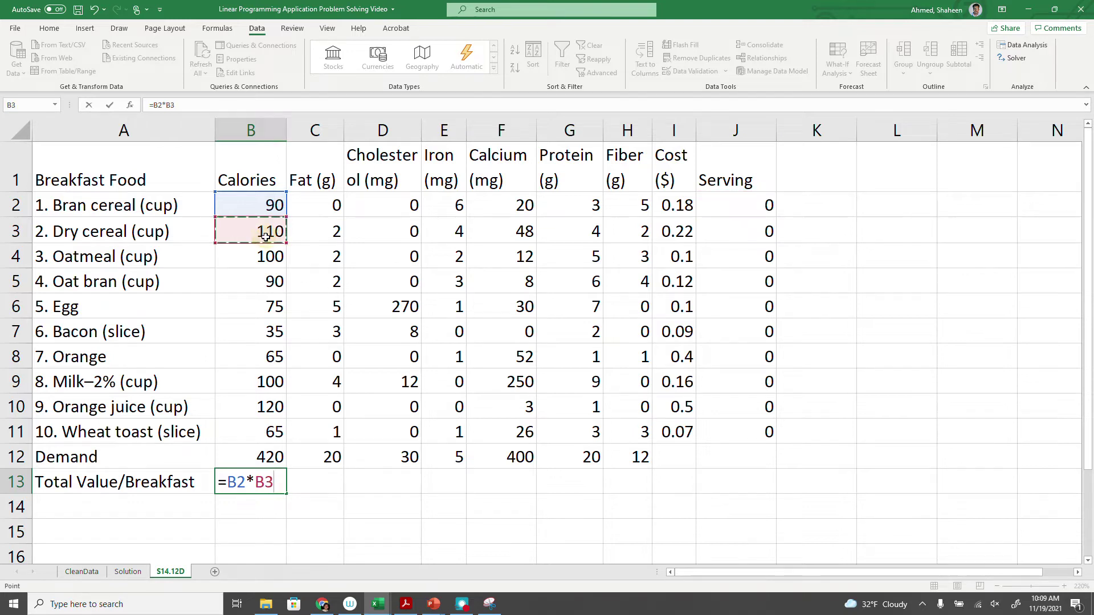
pyautogui.write('*')
pyautogui.click(763, 229)
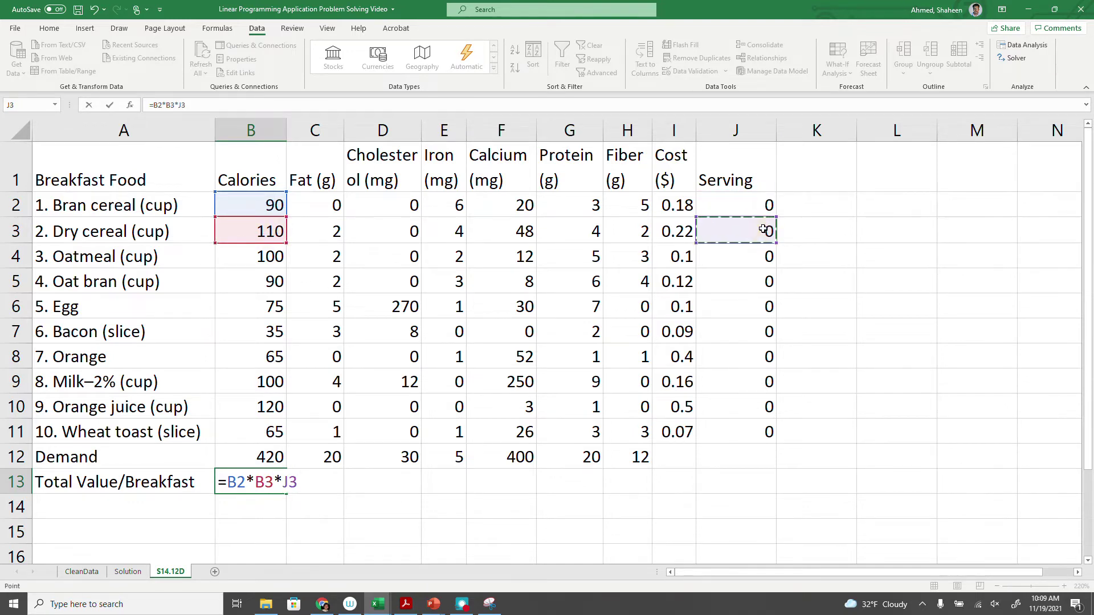
pyautogui.press('BackSpace')
pyautogui.press('BackSpace')
pyautogui.press('BackSpace')
pyautogui.press('BackSpace')
pyautogui.press('BackSpace')
pyautogui.press('BackSpace')
pyautogui.press('BackSpace')
pyautogui.press('BackSpace')
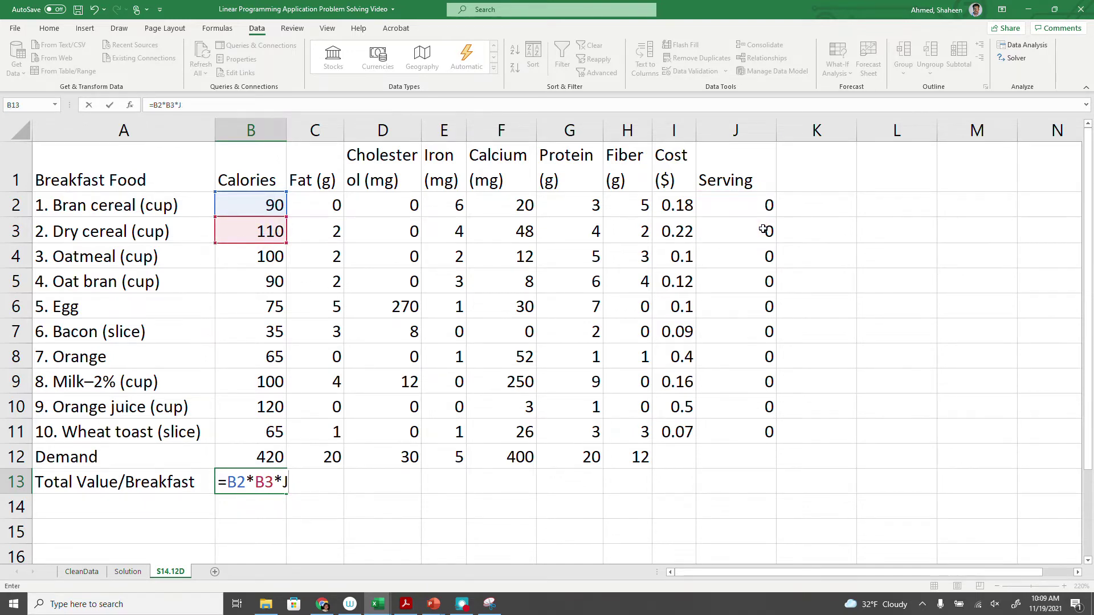
# - Start =SUMPRODUCT(B2:B11,J2:J11) in B13 for the calories total
pyautogui.write('su')
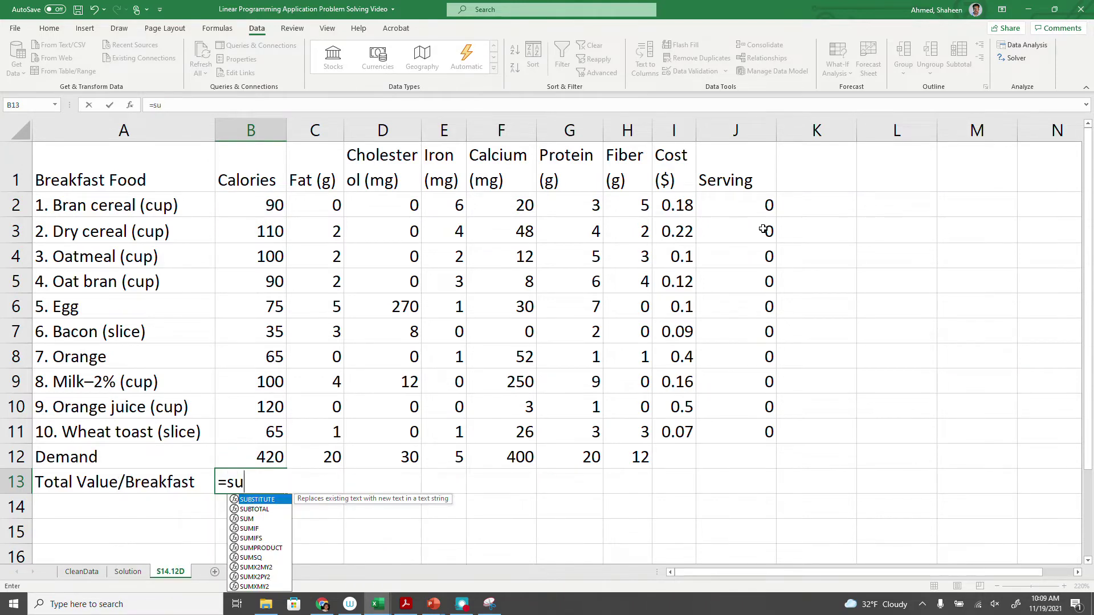
pyautogui.press('BackSpace')
pyautogui.press('BackSpace')
pyautogui.write('SUMP')
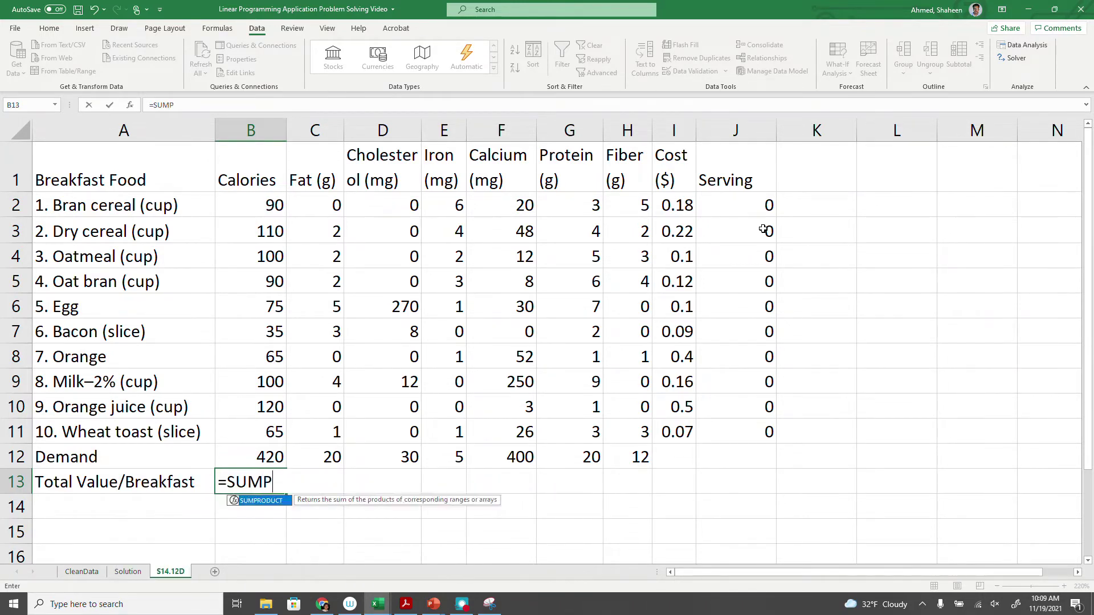
pyautogui.press('BackSpace')
pyautogui.press('BackSpace')
pyautogui.write('MPRODUCT(')
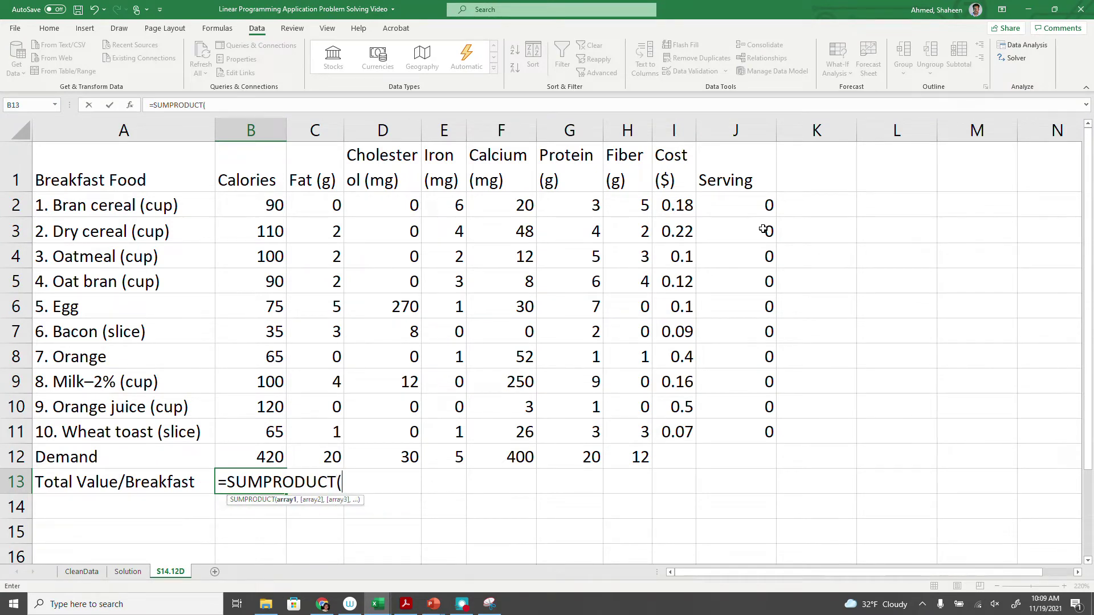
pyautogui.moveTo(257, 197); pyautogui.dragTo(282, 433)
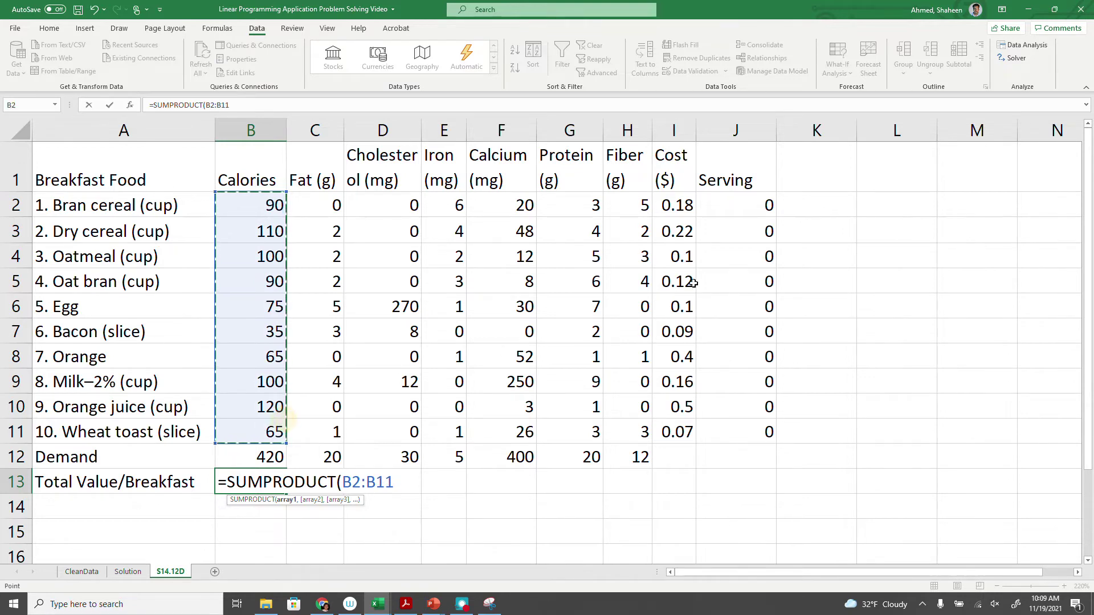
pyautogui.keyDown('shift'); pyautogui.moveTo(754, 211); pyautogui.dragTo(759, 359); pyautogui.keyUp('shift')
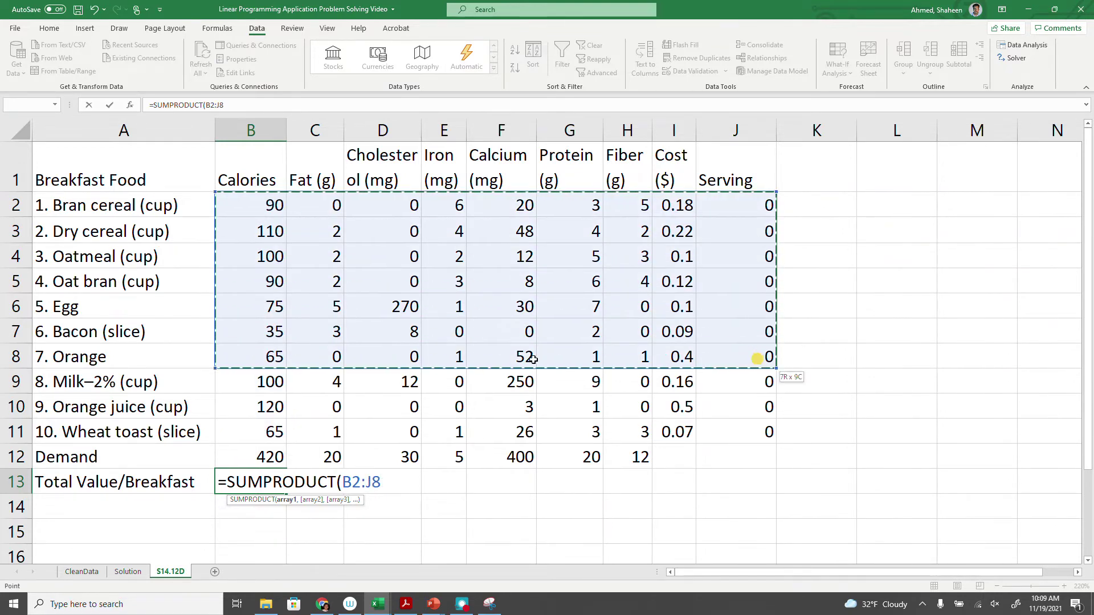
pyautogui.moveTo(237, 203); pyautogui.dragTo(266, 427)
pyautogui.write(',')
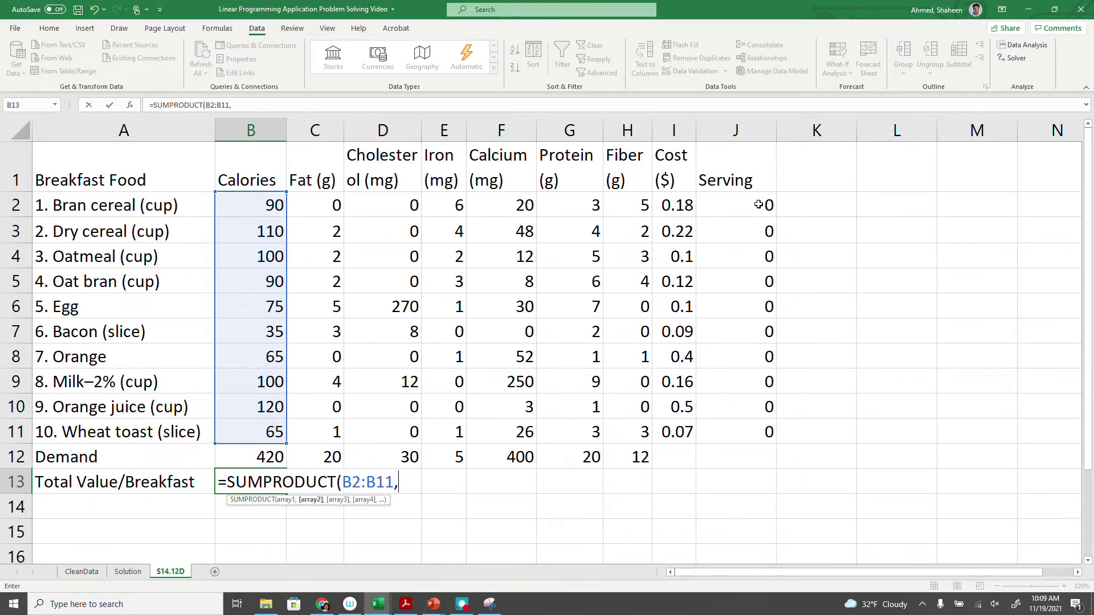
pyautogui.moveTo(758, 203); pyautogui.dragTo(766, 431)
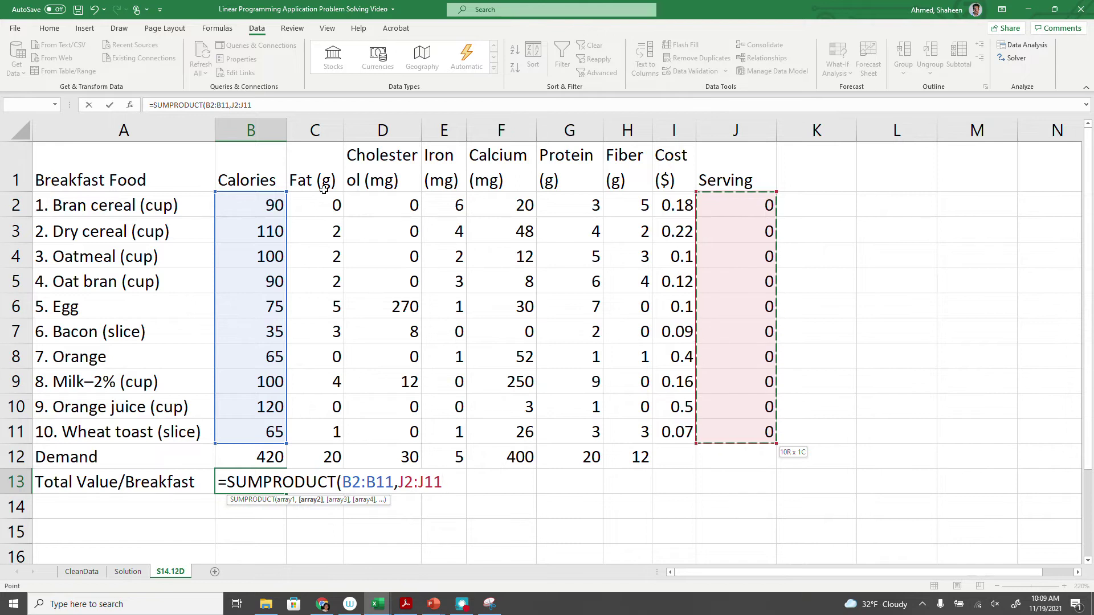
# - Make the Serving range absolute as $J$2:$J$11 and enter the formula
pyautogui.click(405, 483)
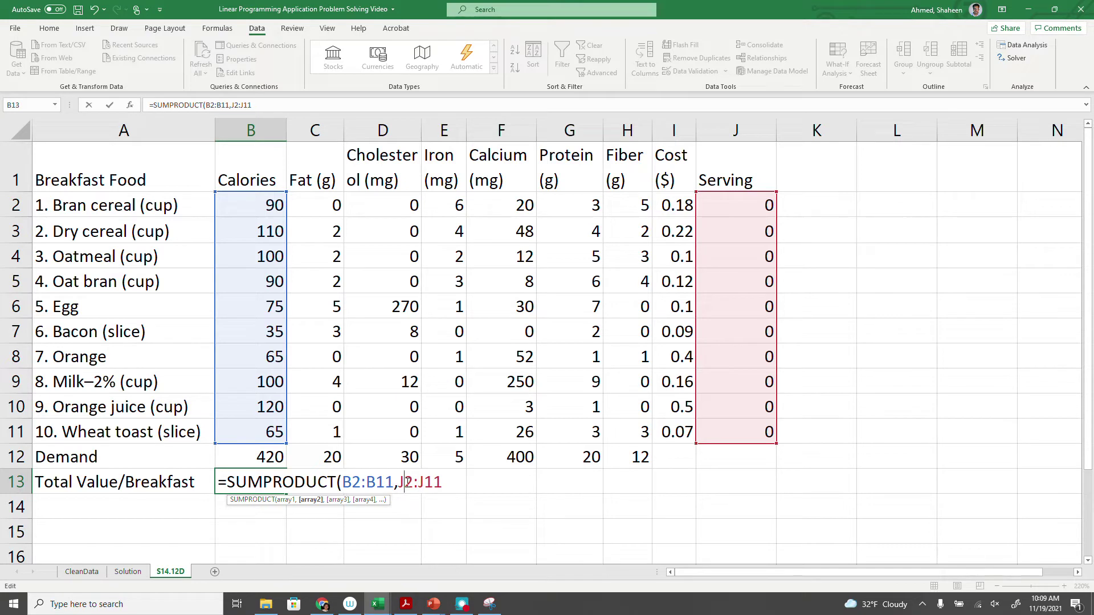
pyautogui.press('F4')
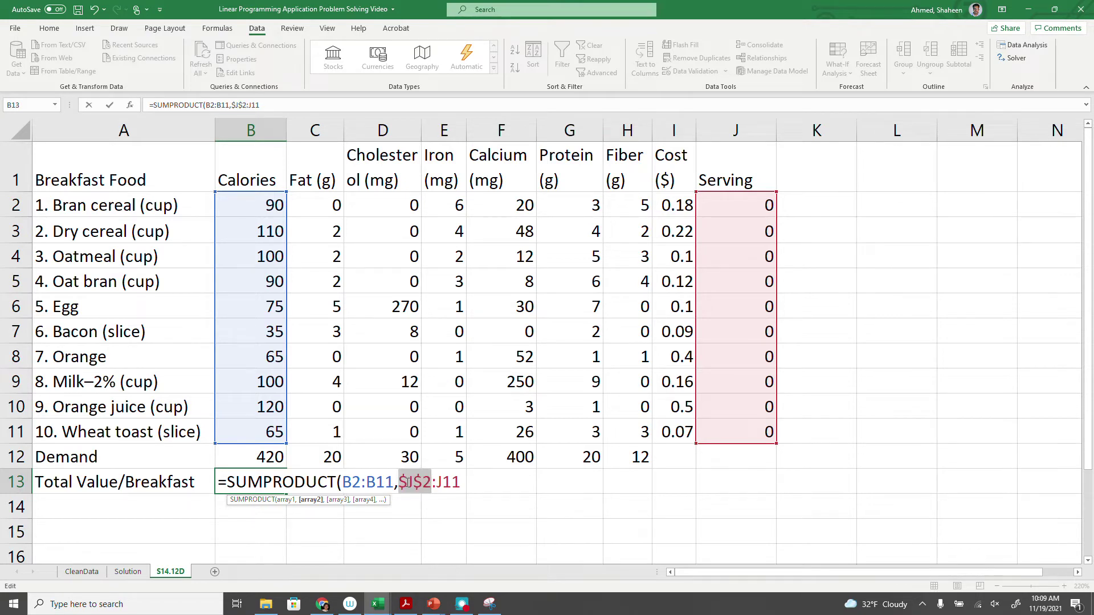
pyautogui.press('Right')
pyautogui.press('Right')
pyautogui.press('Right')
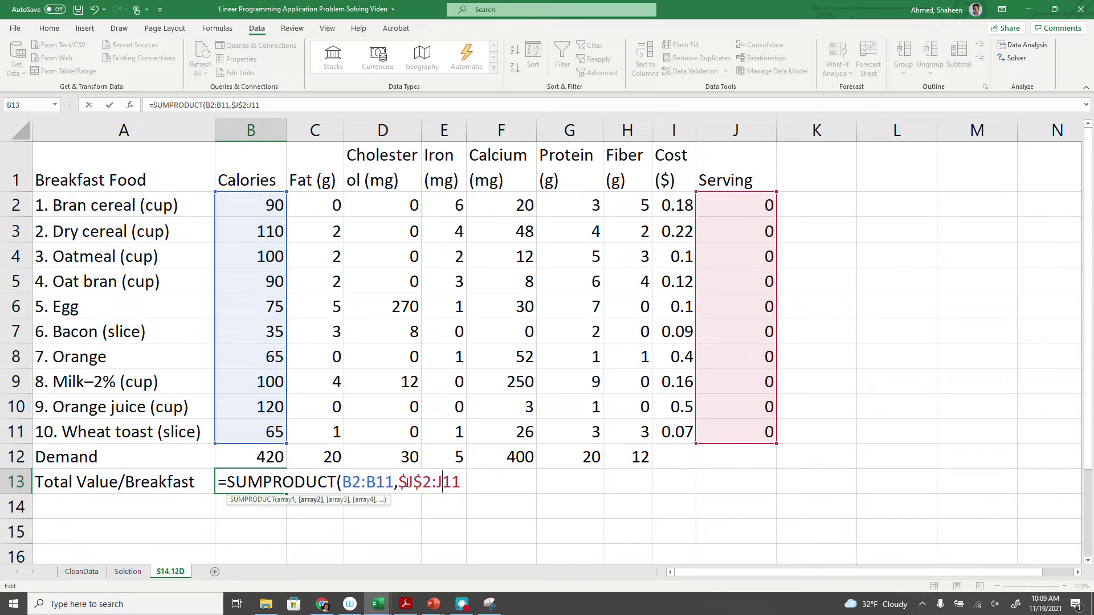
pyautogui.press('F4')
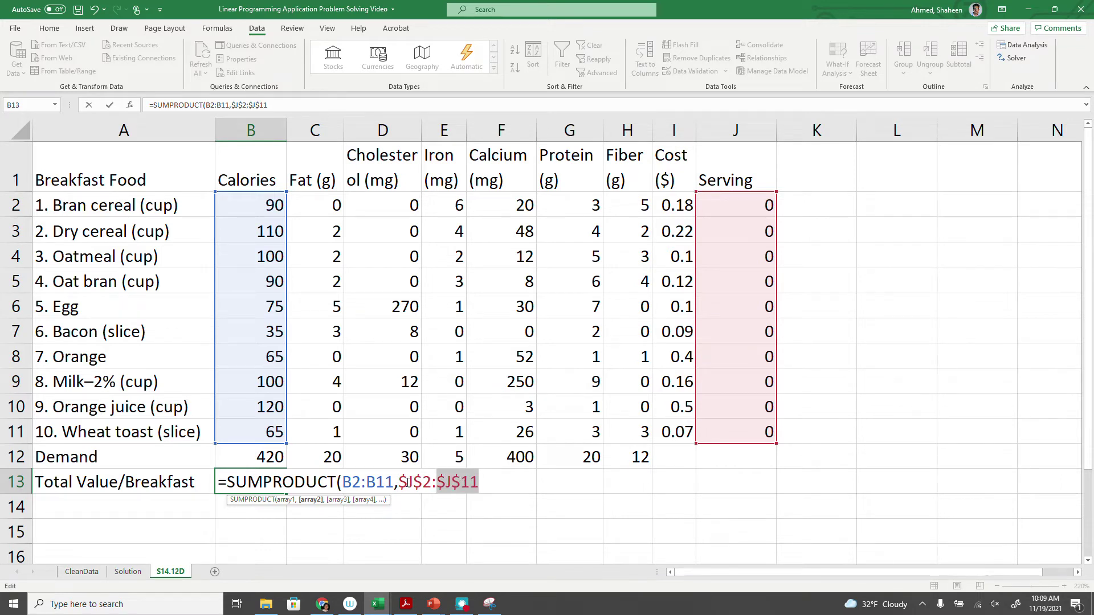
pyautogui.press('Return')
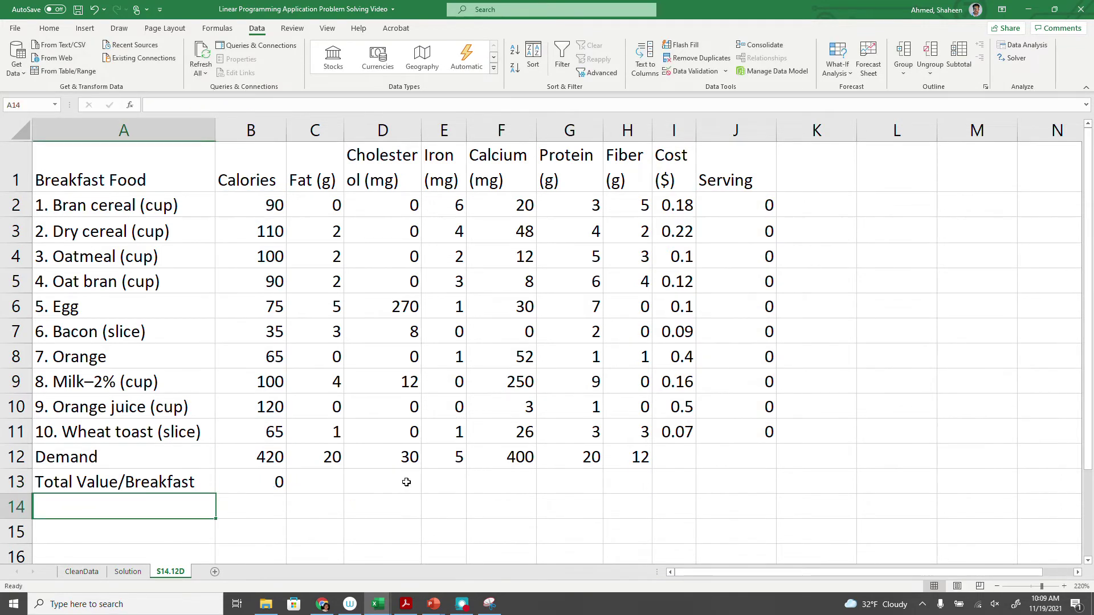
# - Copy the SUMPRODUCT total across C13:I13, verify the Cost total, and launch Solver
pyautogui.click(283, 481)
pyautogui.moveTo(286, 493); pyautogui.dragTo(643, 514)
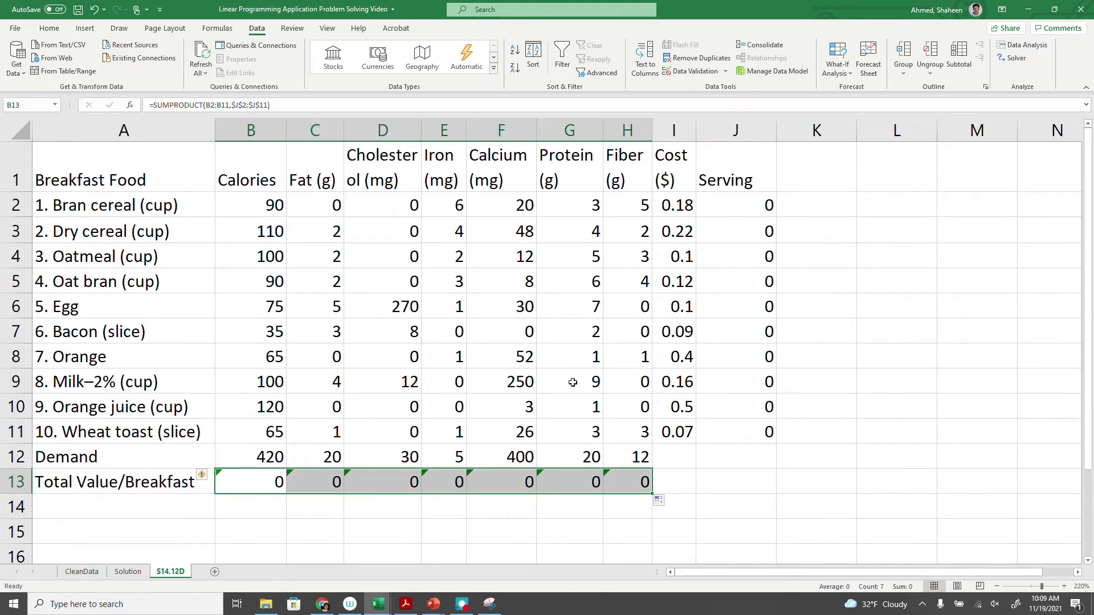
pyautogui.click(143, 530)
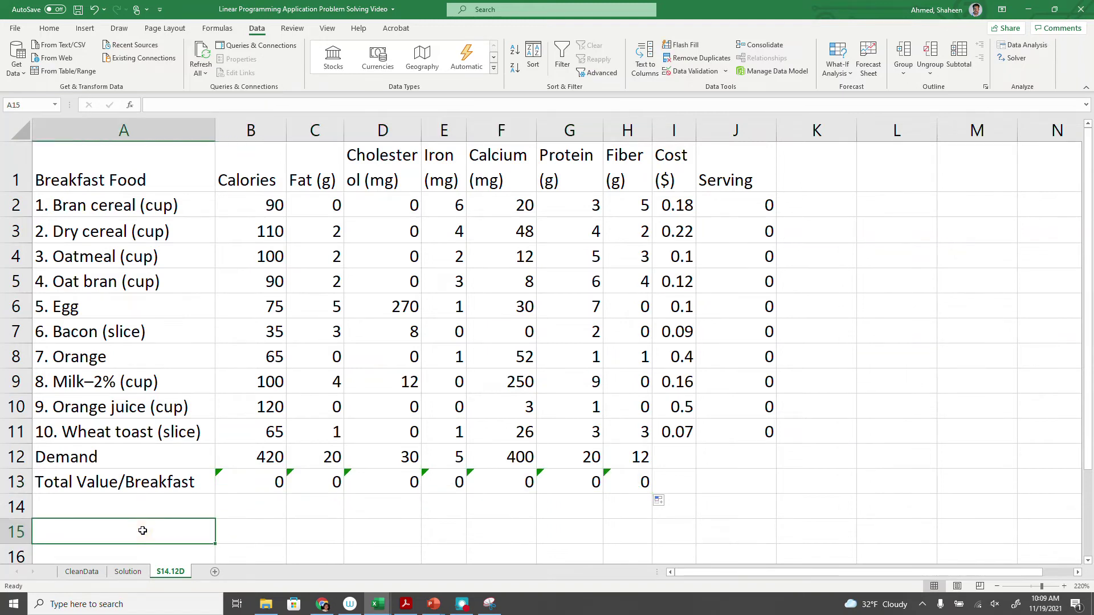
pyautogui.click(642, 489)
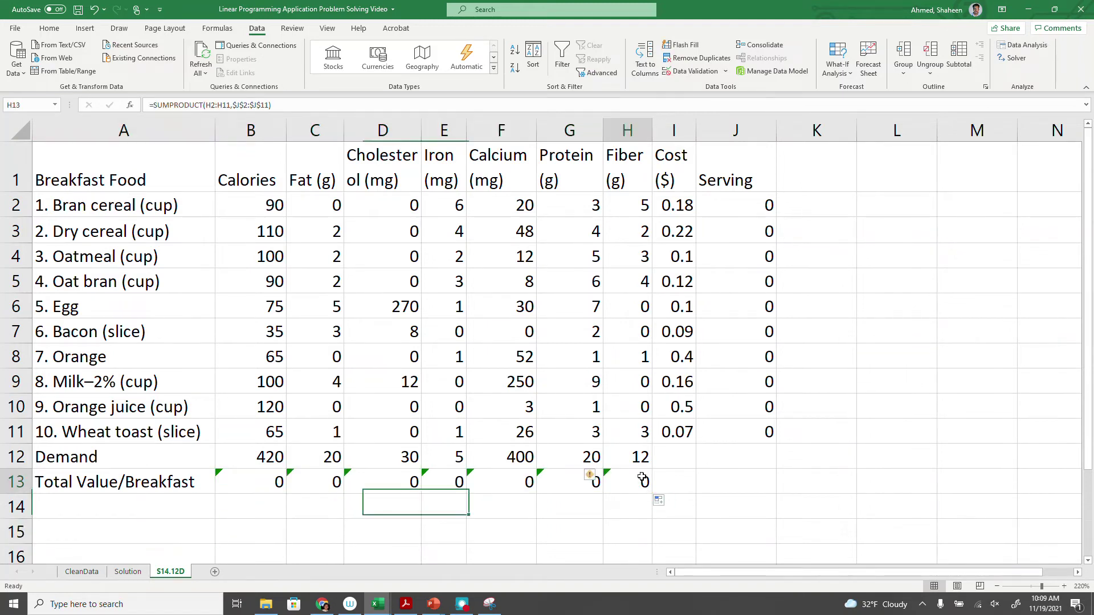
pyautogui.moveTo(653, 493); pyautogui.dragTo(692, 491)
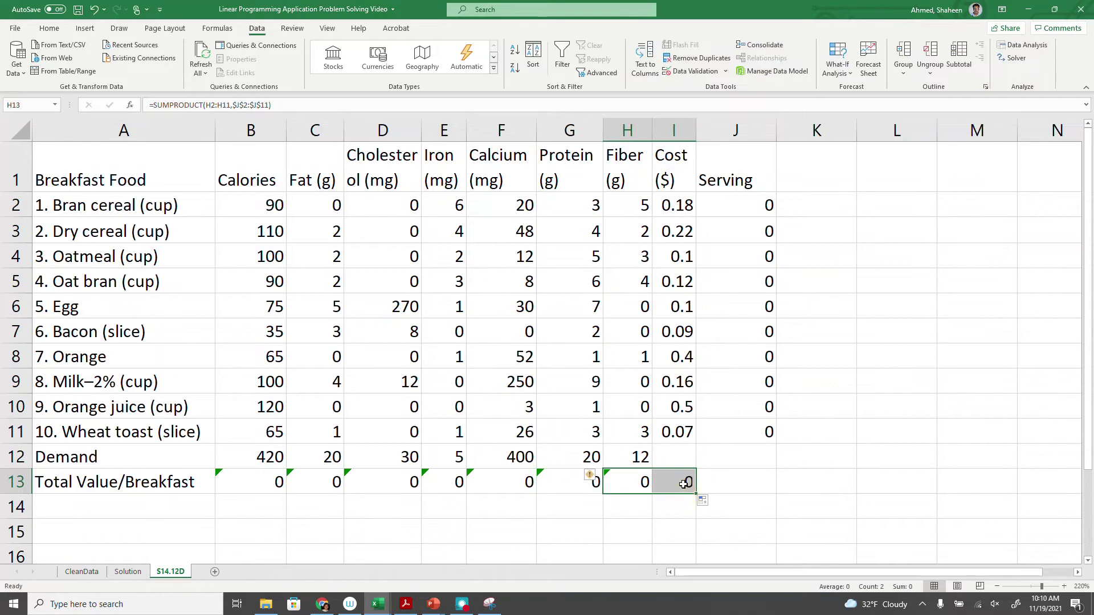
pyautogui.click(683, 484)
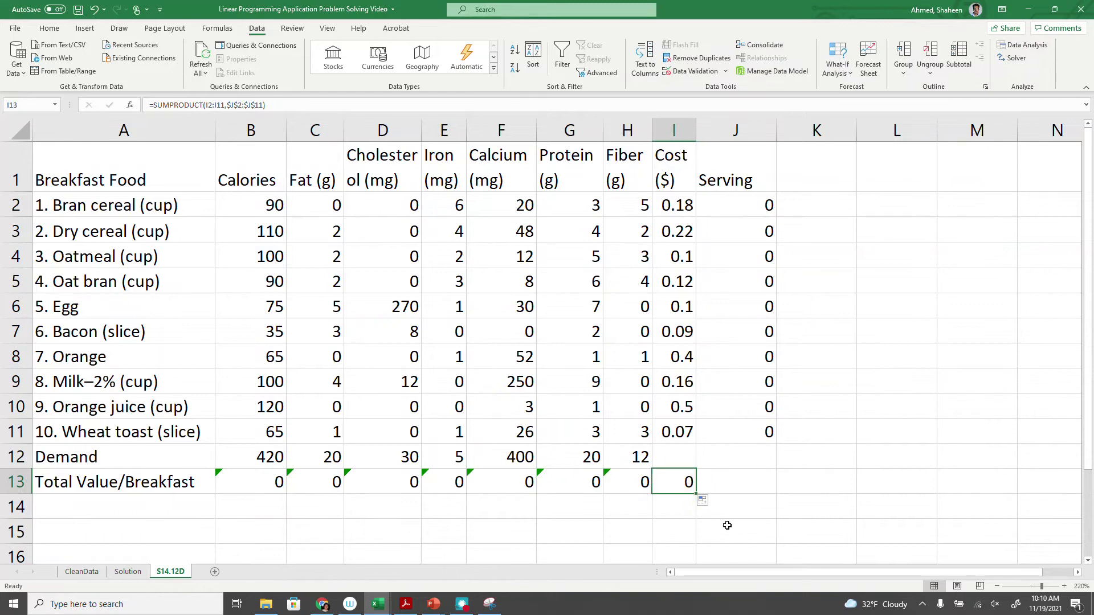
pyautogui.doubleClick(683, 484)
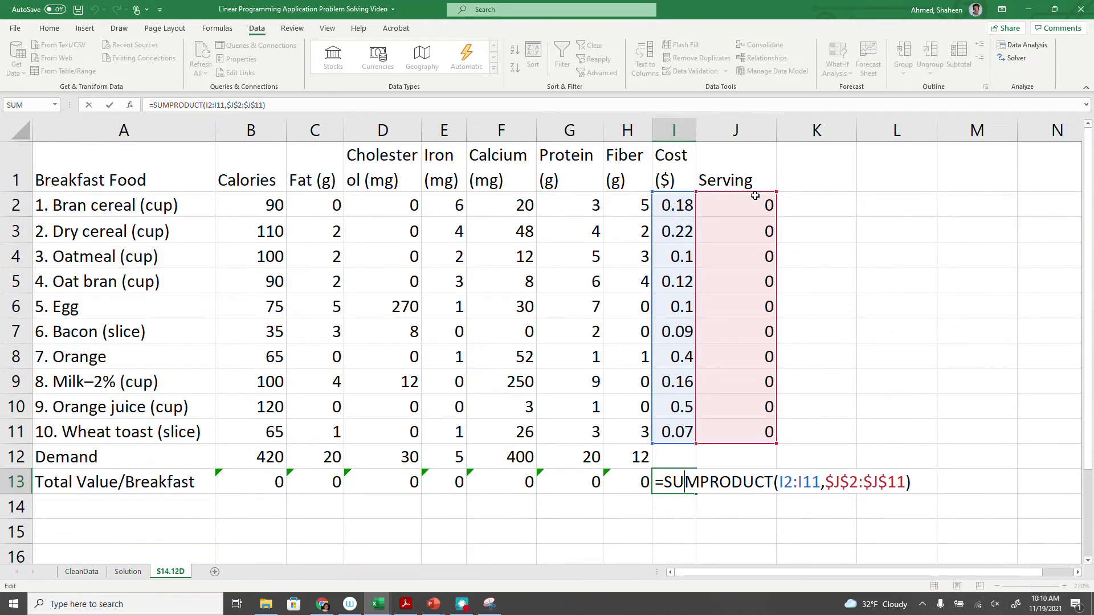
pyautogui.press('Return')
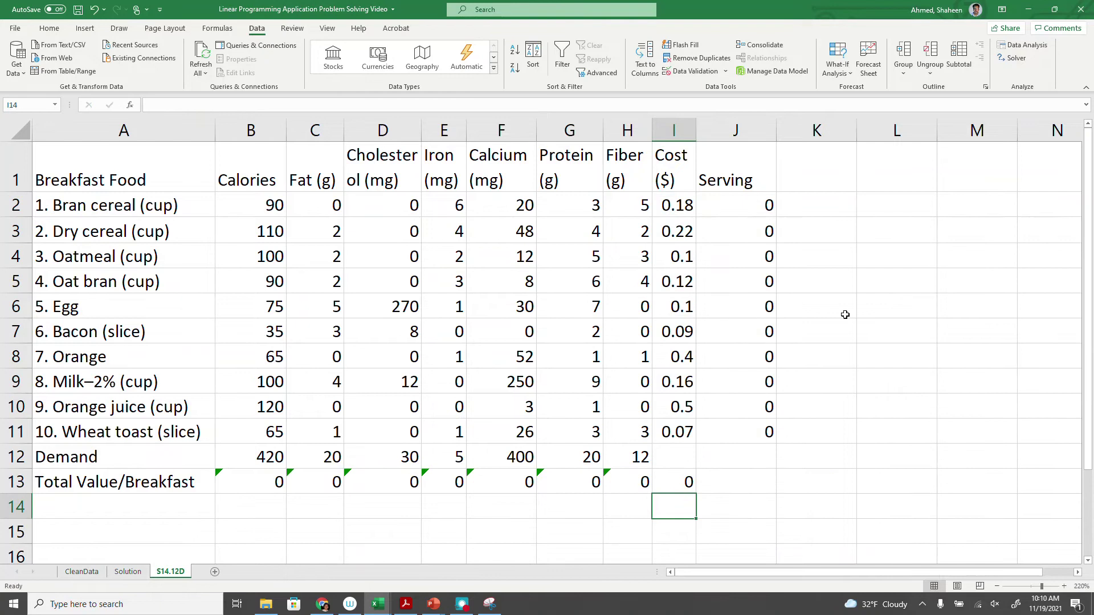
pyautogui.click(673, 476)
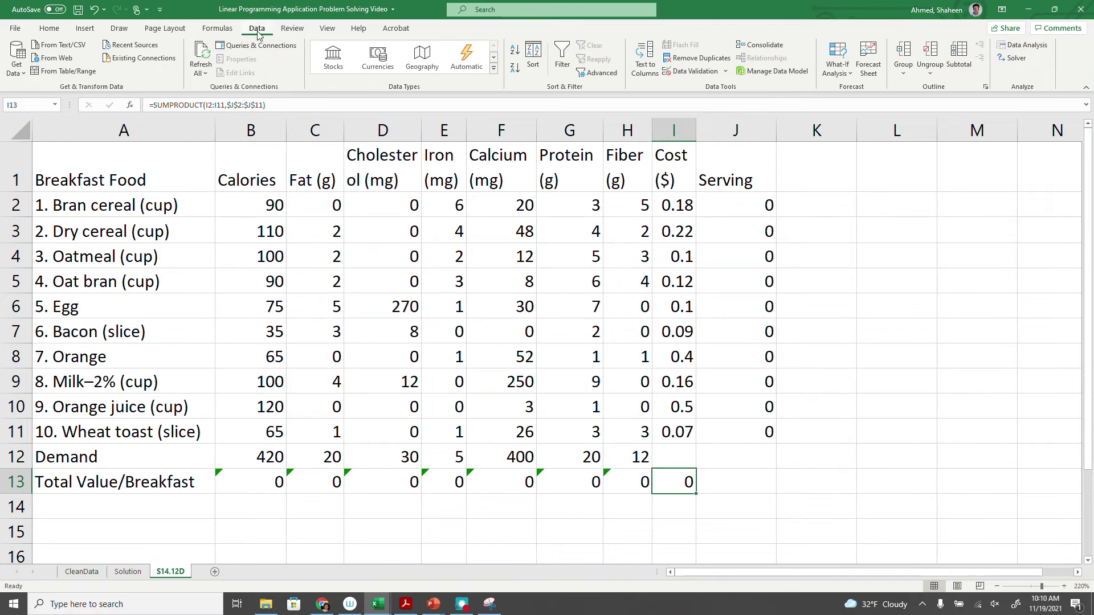
pyautogui.click(1014, 58)
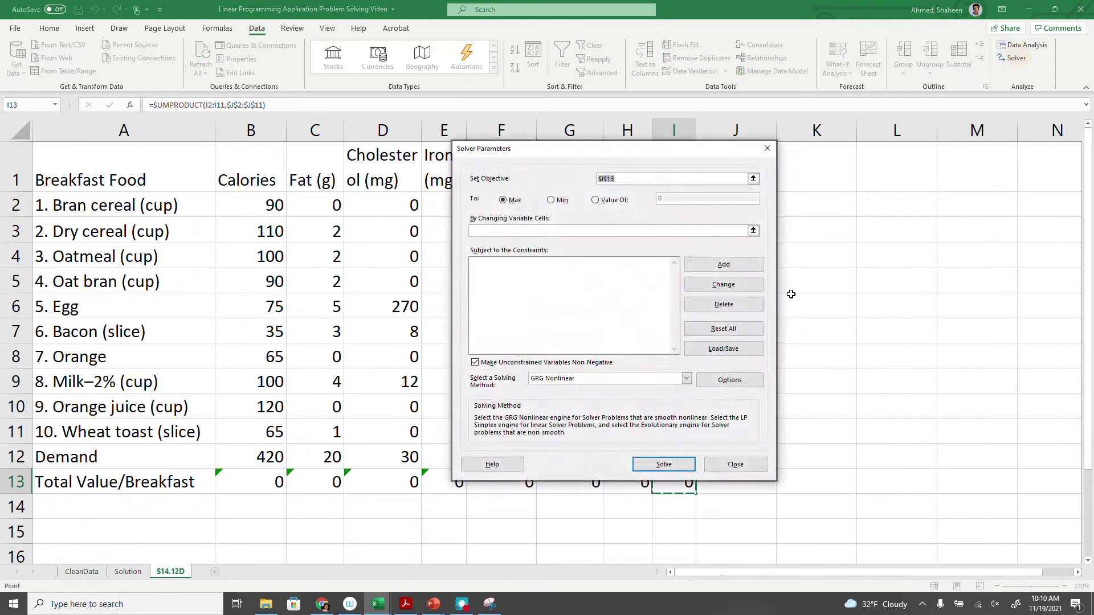
# - Set Solver to minimise $I$13 by changing $J$2:$J$11 with Simplex LP, and add a constraint
pyautogui.moveTo(669, 154); pyautogui.dragTo(795, 117)
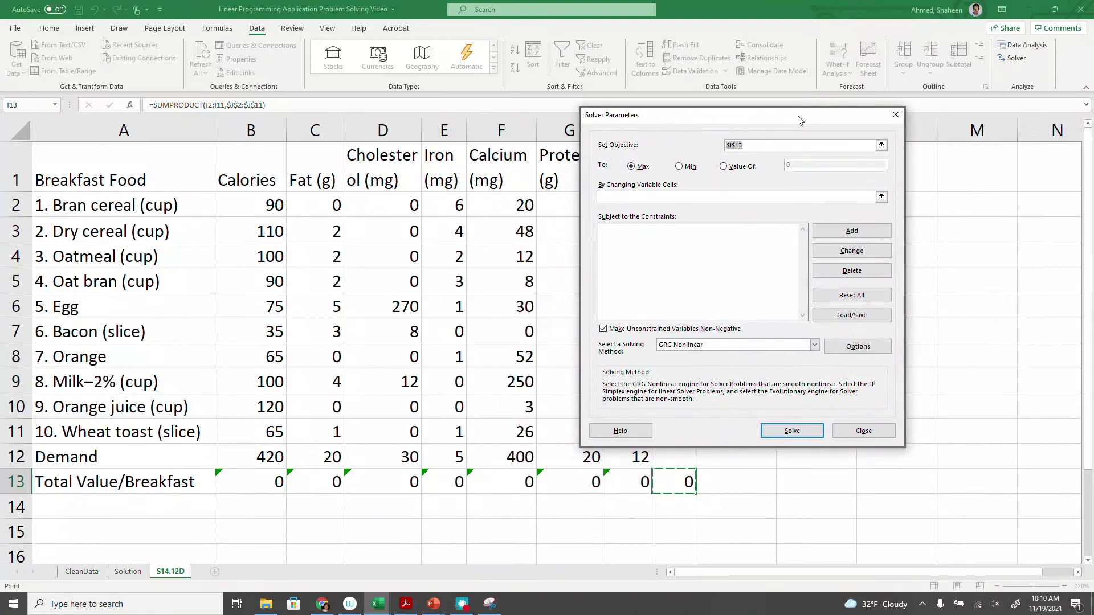
pyautogui.click(883, 143)
pyautogui.click(677, 487)
pyautogui.press('Return')
pyautogui.click(681, 167)
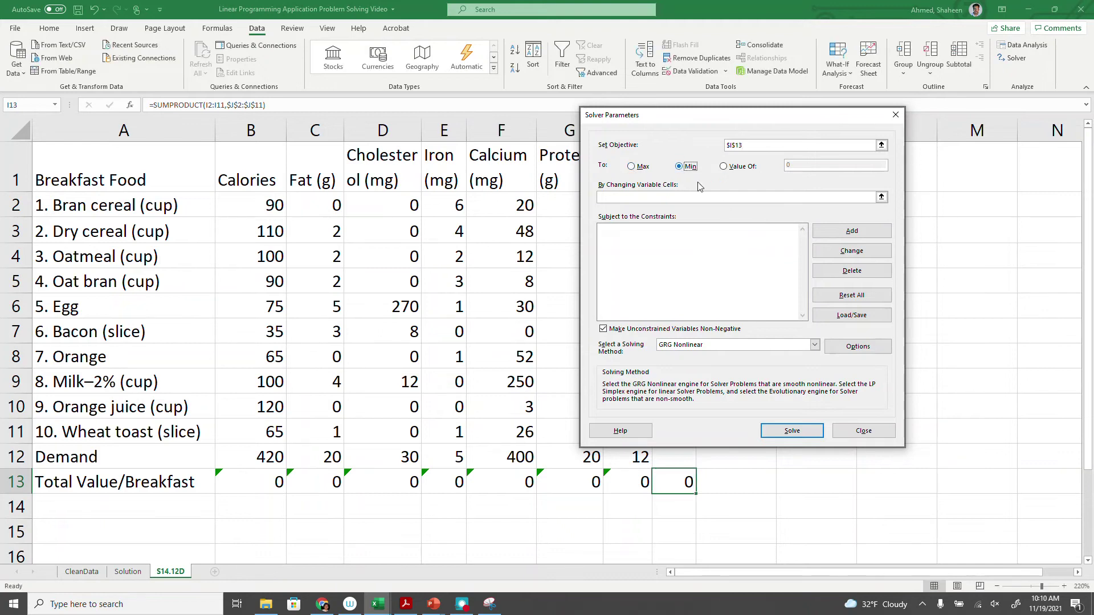
pyautogui.click(881, 197)
pyautogui.moveTo(750, 205); pyautogui.dragTo(744, 429)
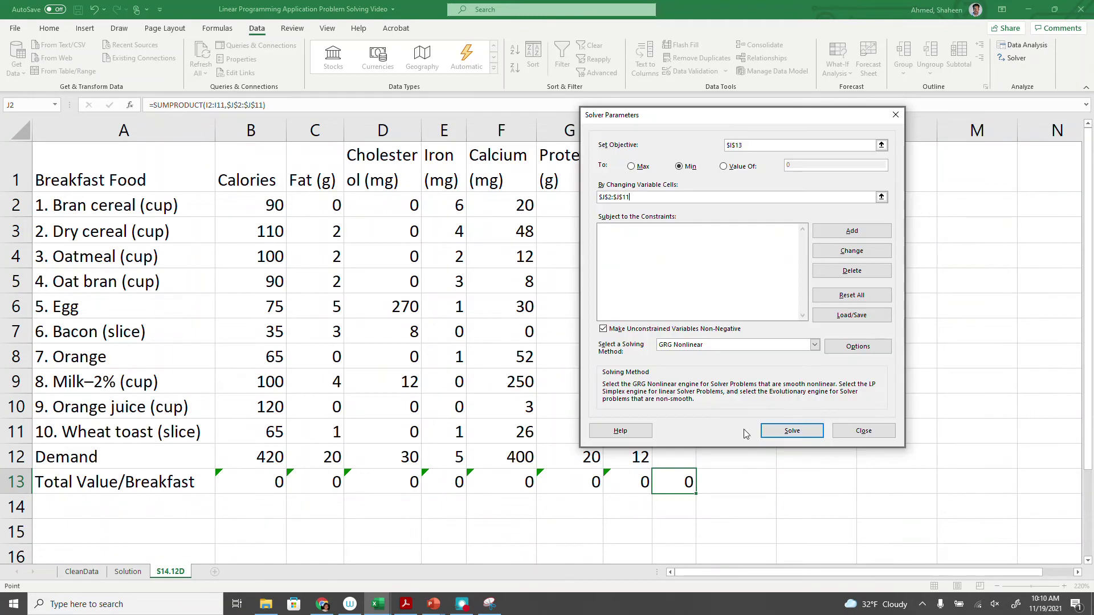
pyautogui.click(815, 344)
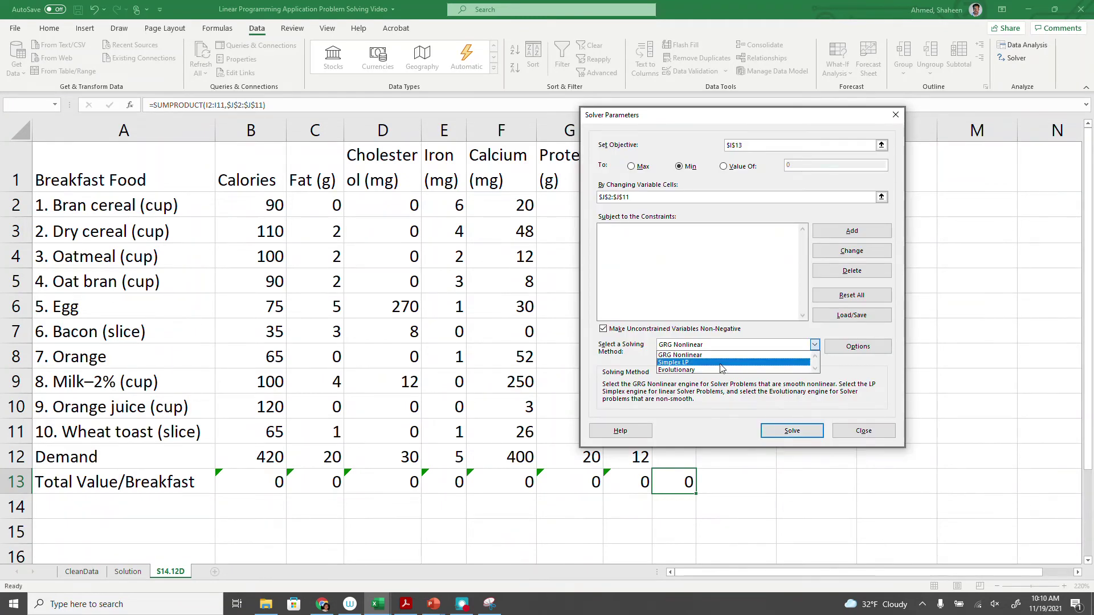
pyautogui.click(720, 363)
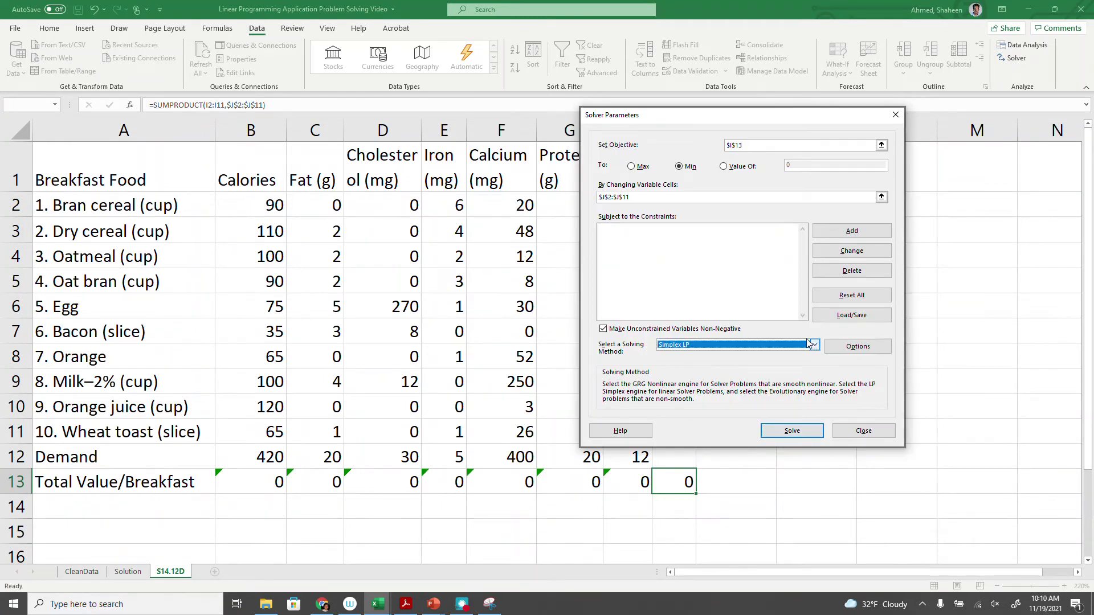
pyautogui.click(849, 232)
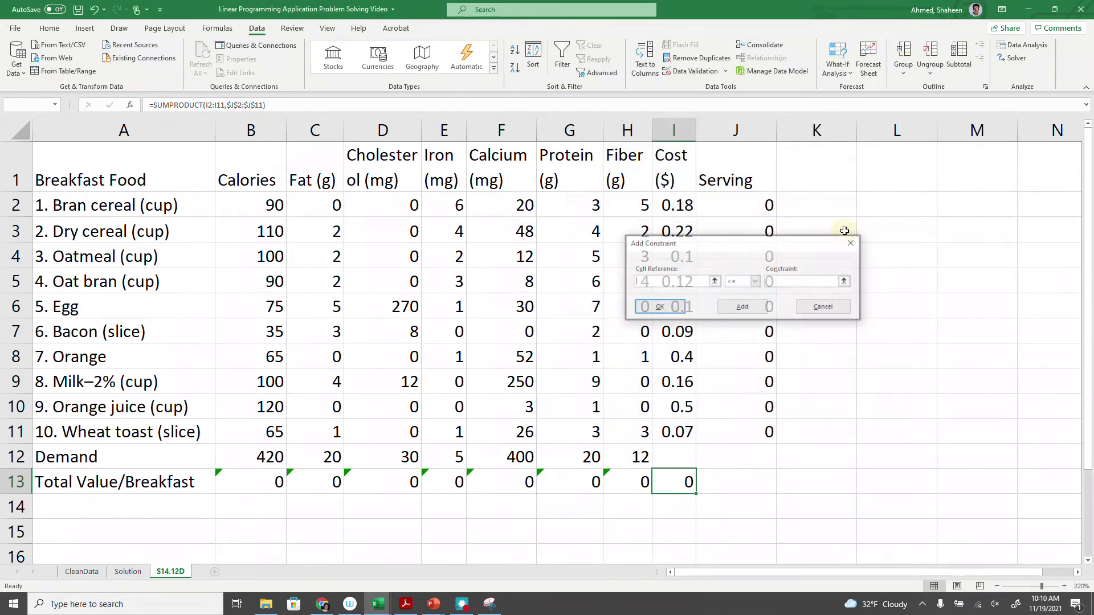
# - Add the calories constraint $B$13 >= $B$12
pyautogui.click(714, 281)
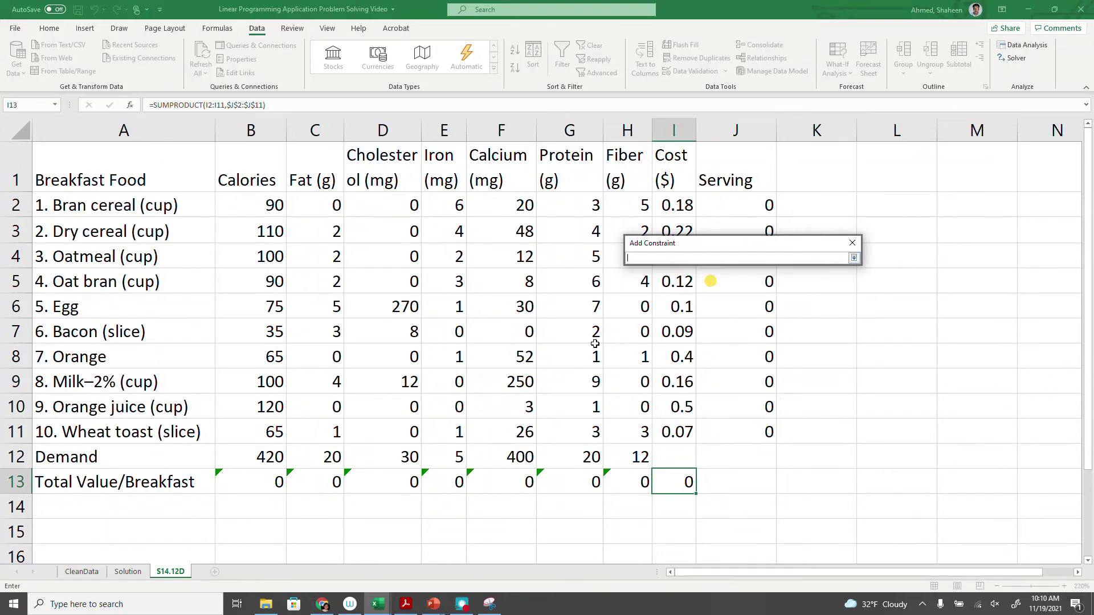
pyautogui.click(268, 482)
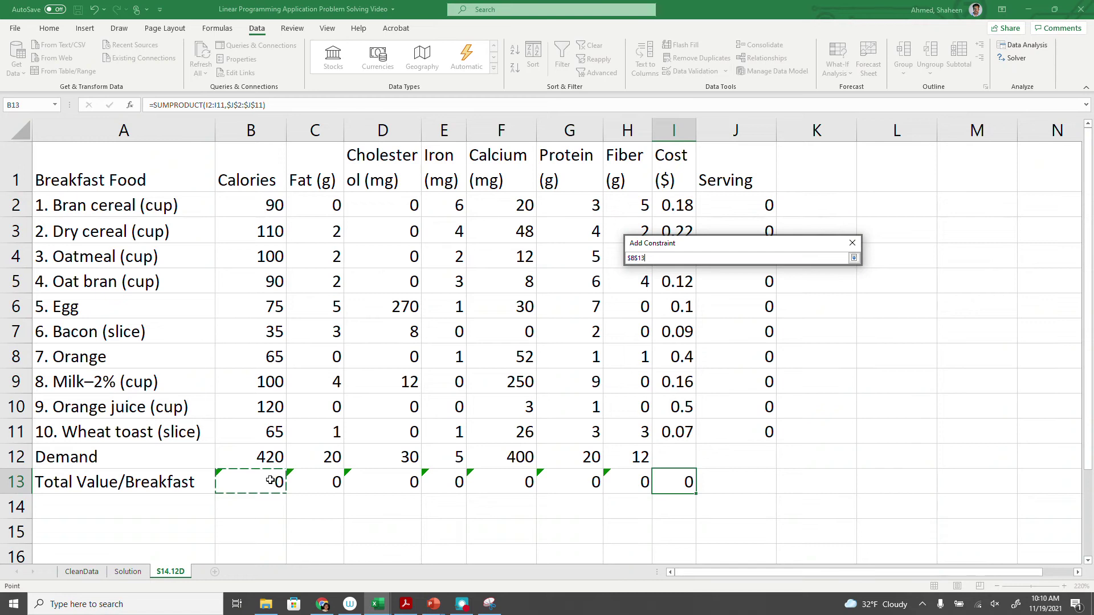
pyautogui.press('Return')
pyautogui.click(755, 281)
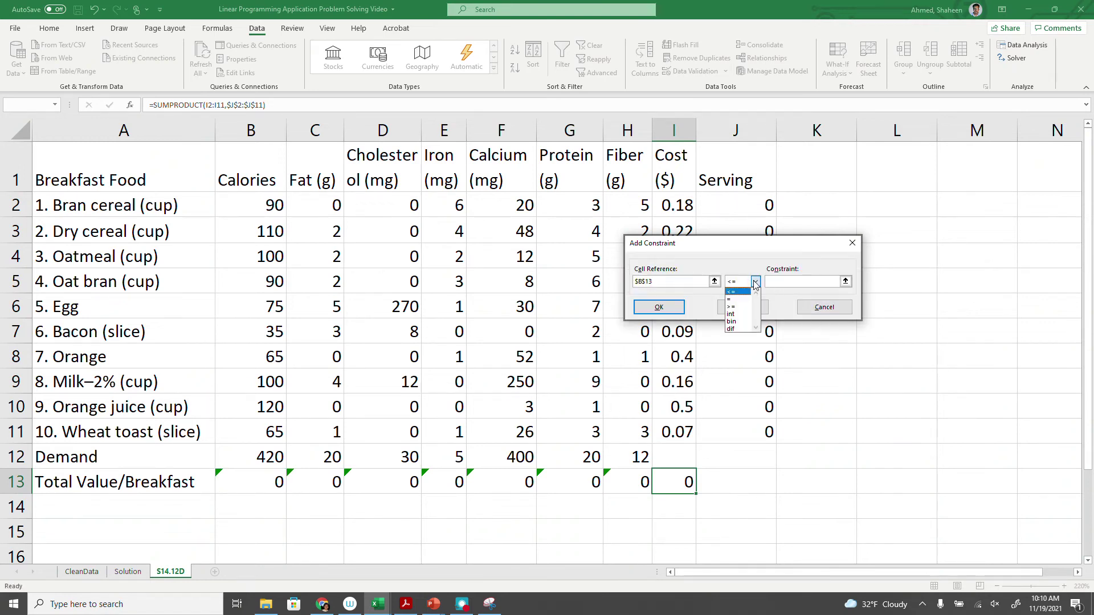
pyautogui.click(730, 307)
pyautogui.click(845, 281)
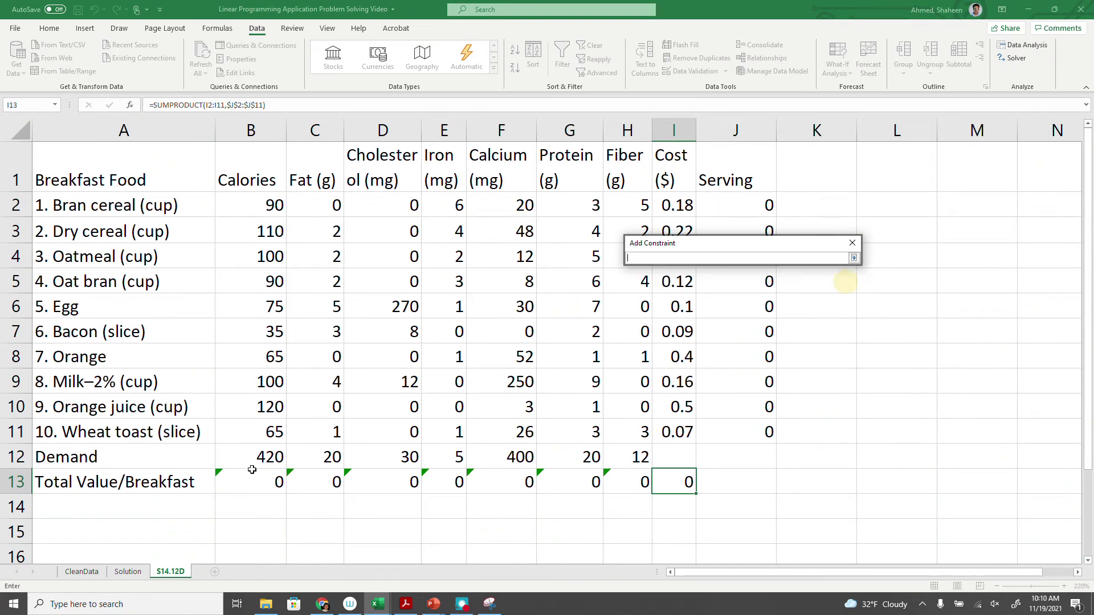
pyautogui.click(275, 457)
pyautogui.press('Return')
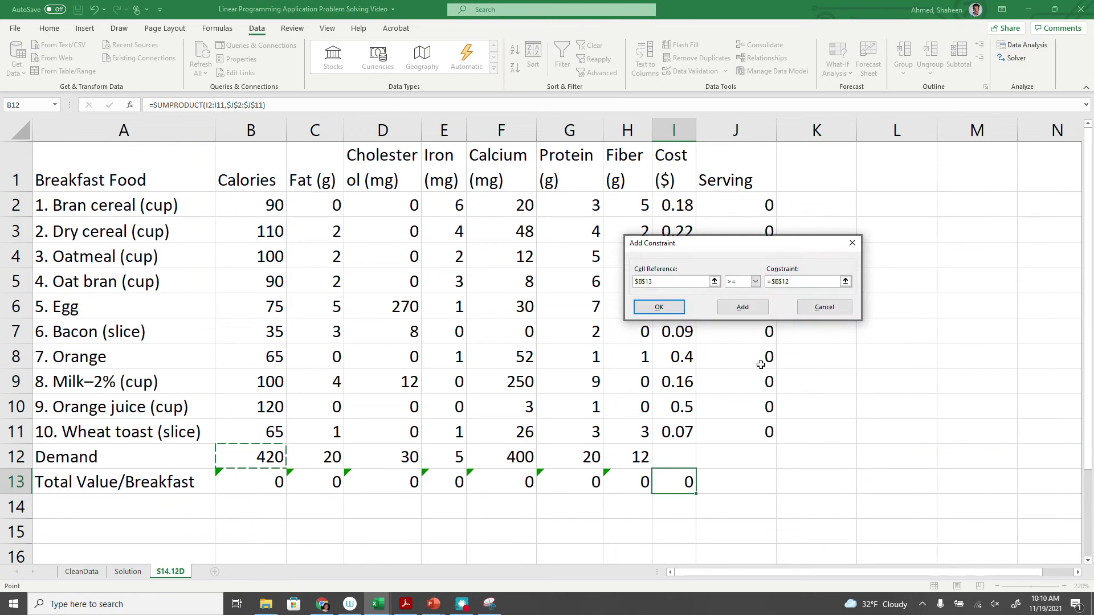
pyautogui.click(746, 310)
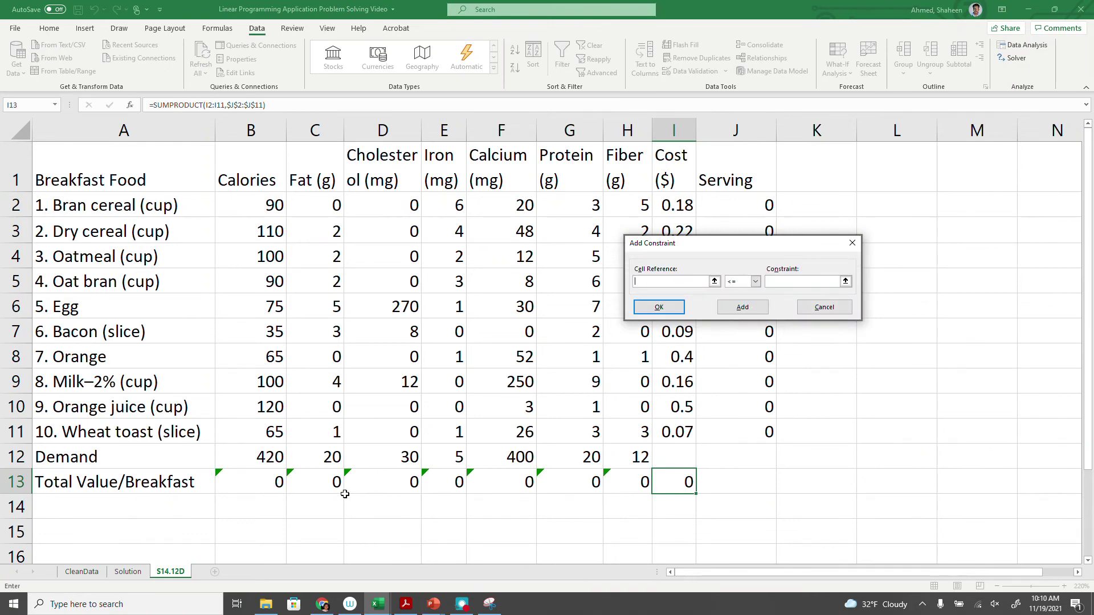
# - Cap fat and cholesterol totals with $C$13:$D$13 <= $C$12:$D$12
pyautogui.moveTo(336, 485); pyautogui.dragTo(388, 480)
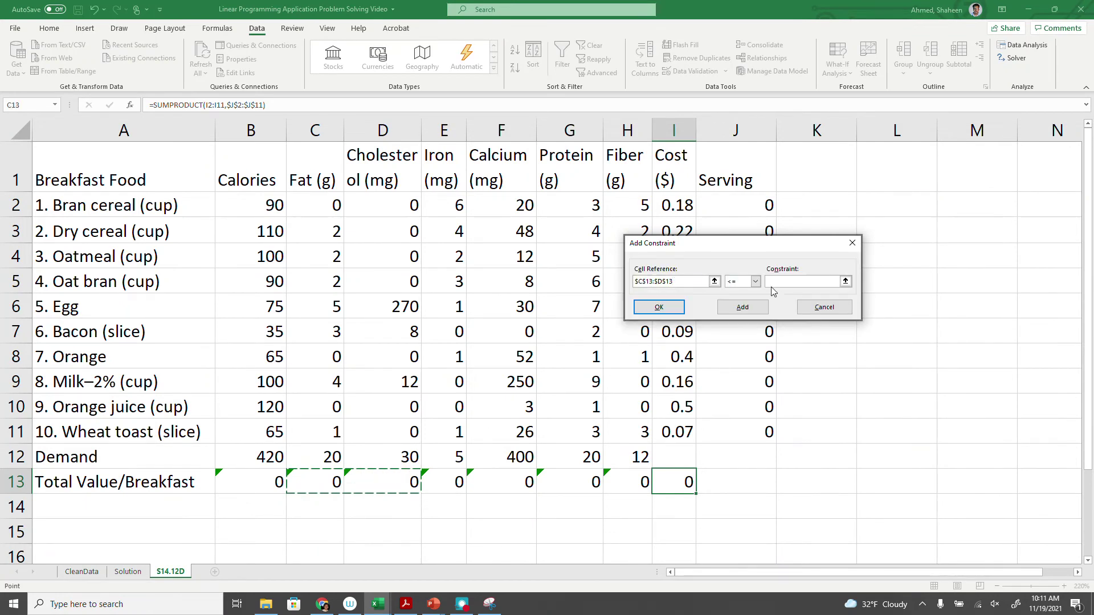
pyautogui.click(836, 282)
pyautogui.click(846, 281)
pyautogui.moveTo(333, 459); pyautogui.dragTo(399, 456)
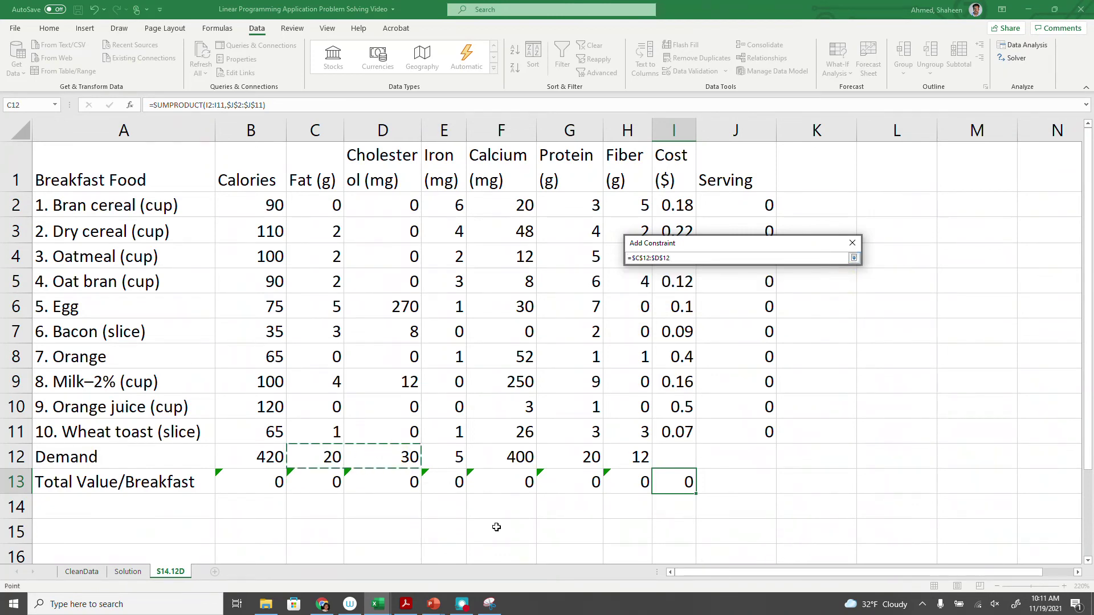
pyautogui.press('Return')
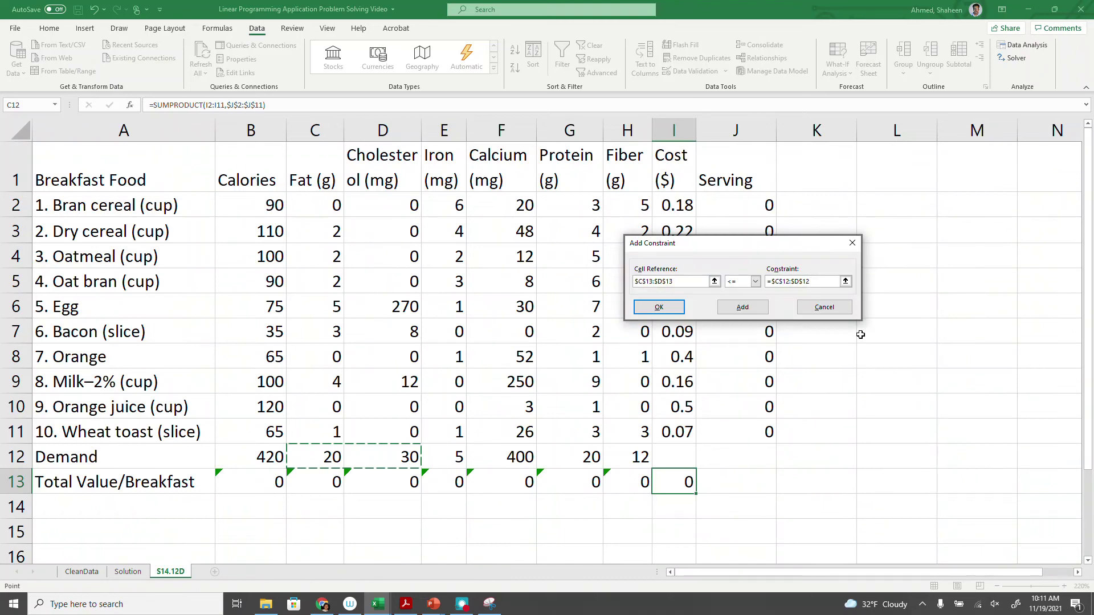
pyautogui.click(742, 307)
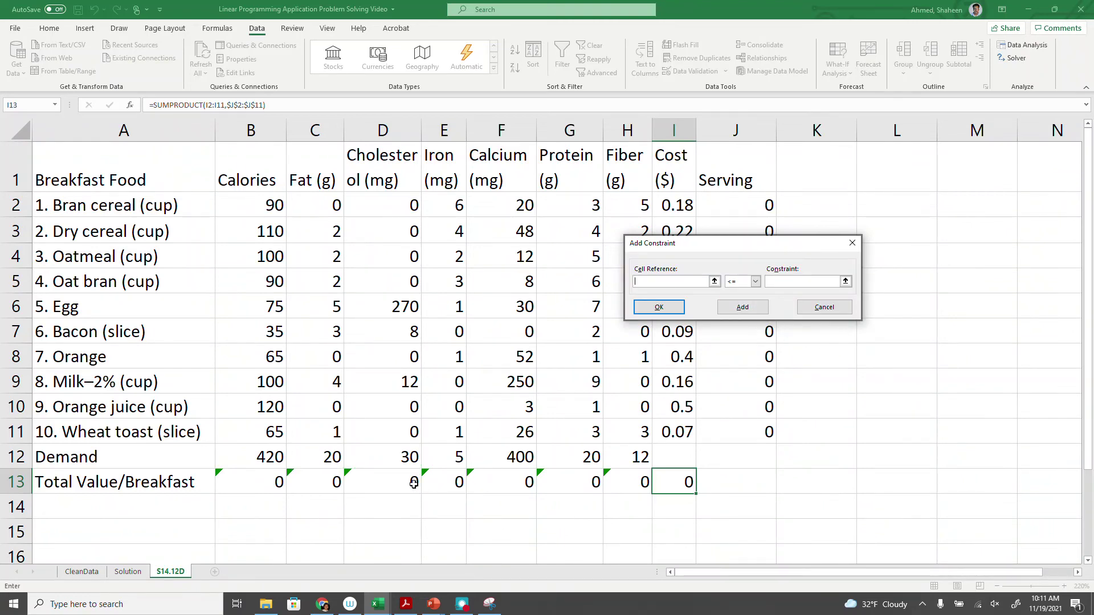
# - Require iron through fiber totals $E$13:$H$13 >= $E$12:$H$12
pyautogui.moveTo(445, 484); pyautogui.dragTo(641, 484)
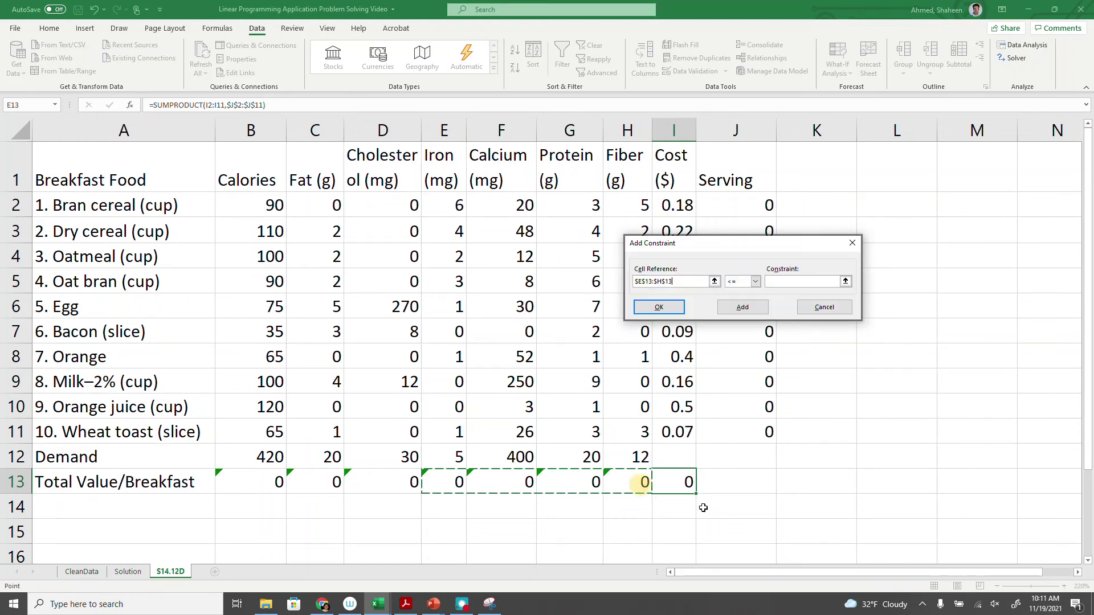
pyautogui.click(755, 282)
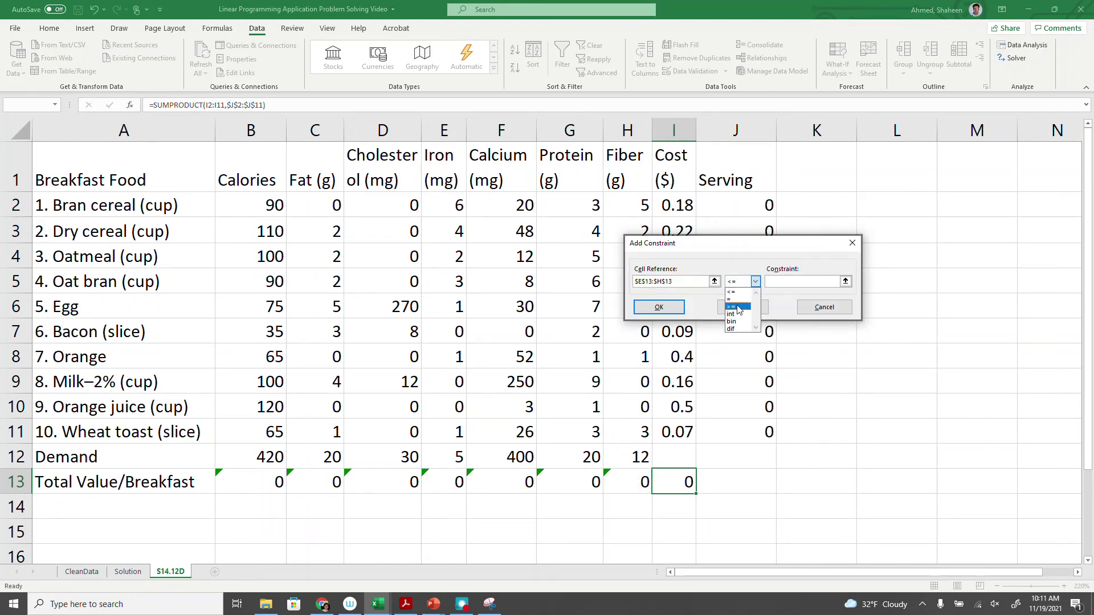
pyautogui.click(741, 306)
pyautogui.click(845, 281)
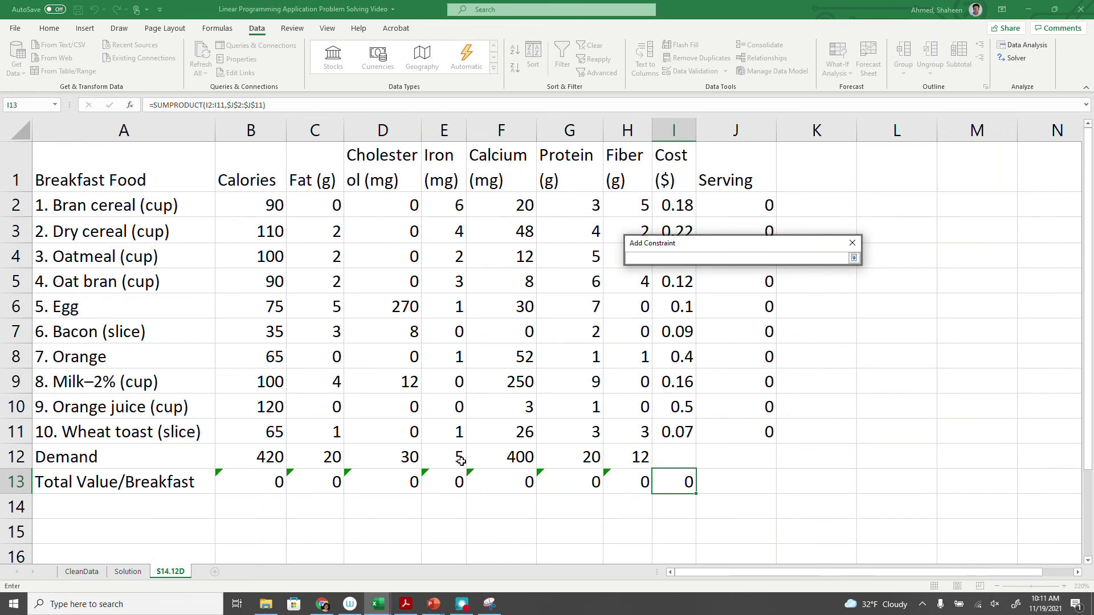
pyautogui.moveTo(462, 458); pyautogui.dragTo(625, 463)
# - Run Solver and keep the minimum-cost solution
pyautogui.click(659, 307)
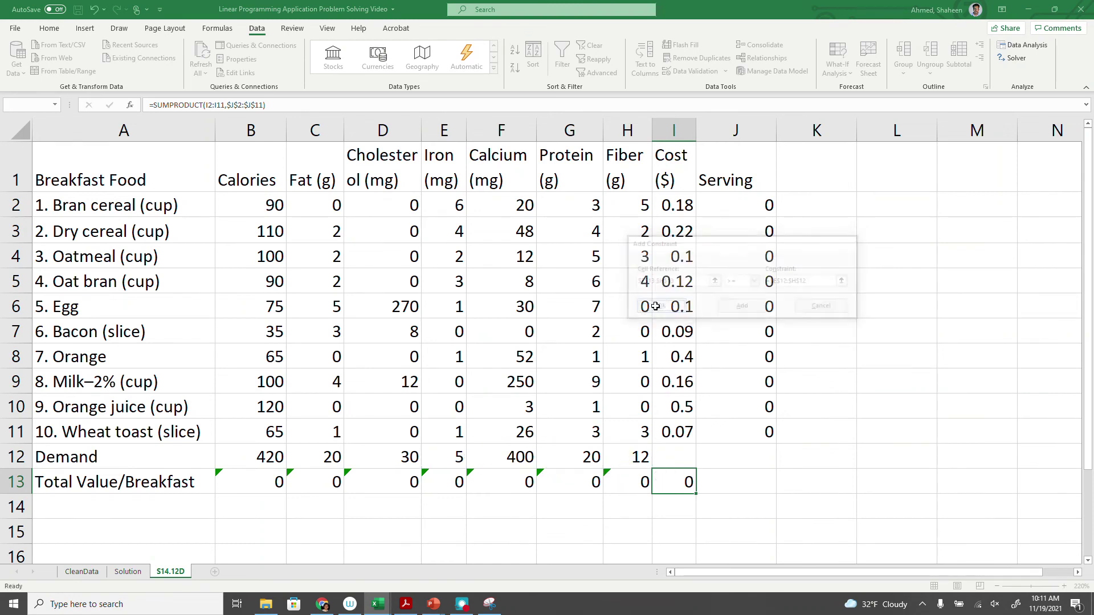
pyautogui.click(801, 436)
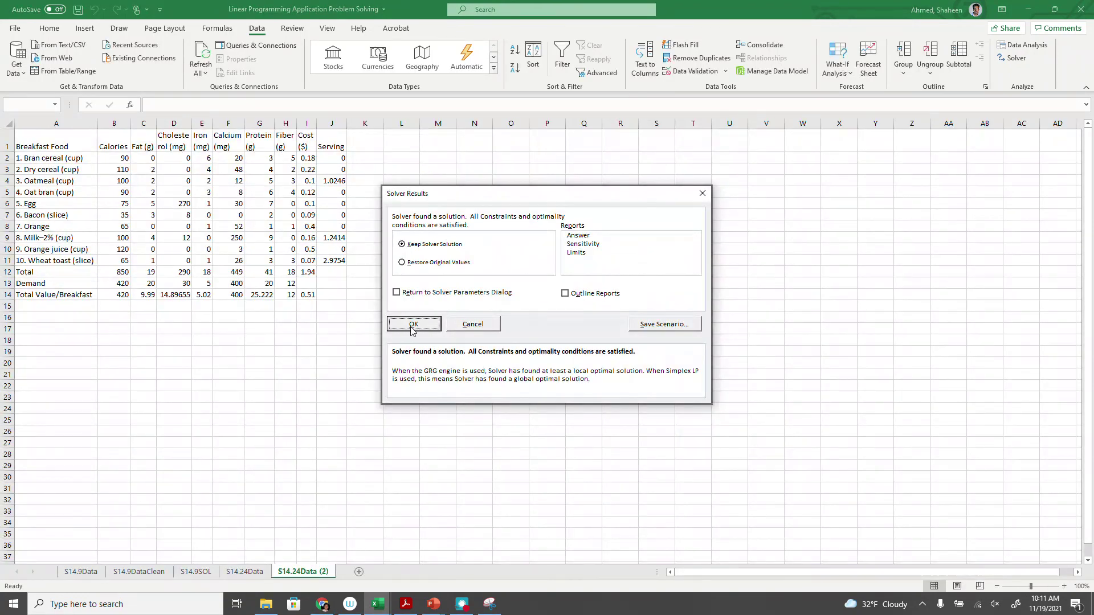
pyautogui.click(412, 326)
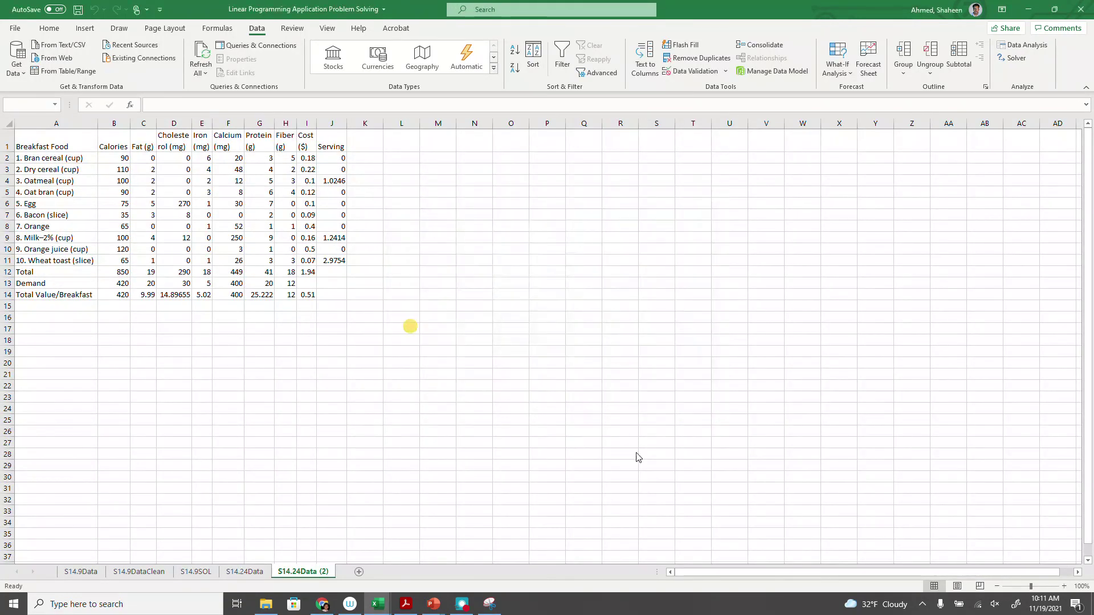
# - Review the solved servings: 1.0246 oatmeal, 1.2414 milk, 2.9754 wheat toast, cost 0.51
pyautogui.click(872, 572)
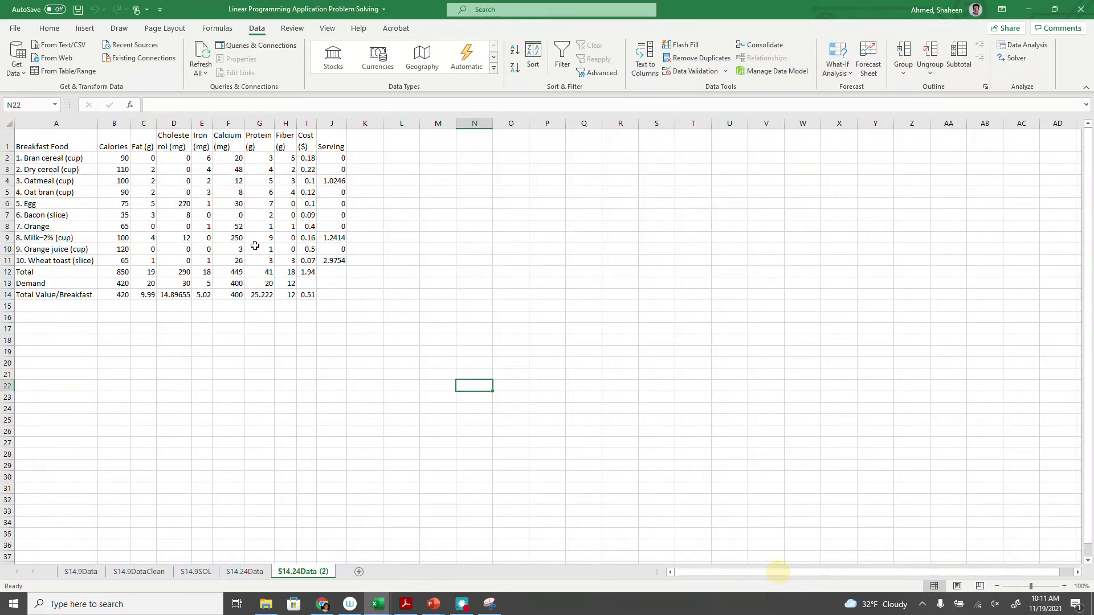
pyautogui.click(164, 205)
pyautogui.keyDown('ctrl'); pyautogui.scroll(1, 182, 254); pyautogui.keyUp('ctrl')
pyautogui.keyDown('ctrl'); pyautogui.scroll(4, 182, 254); pyautogui.keyUp('ctrl')
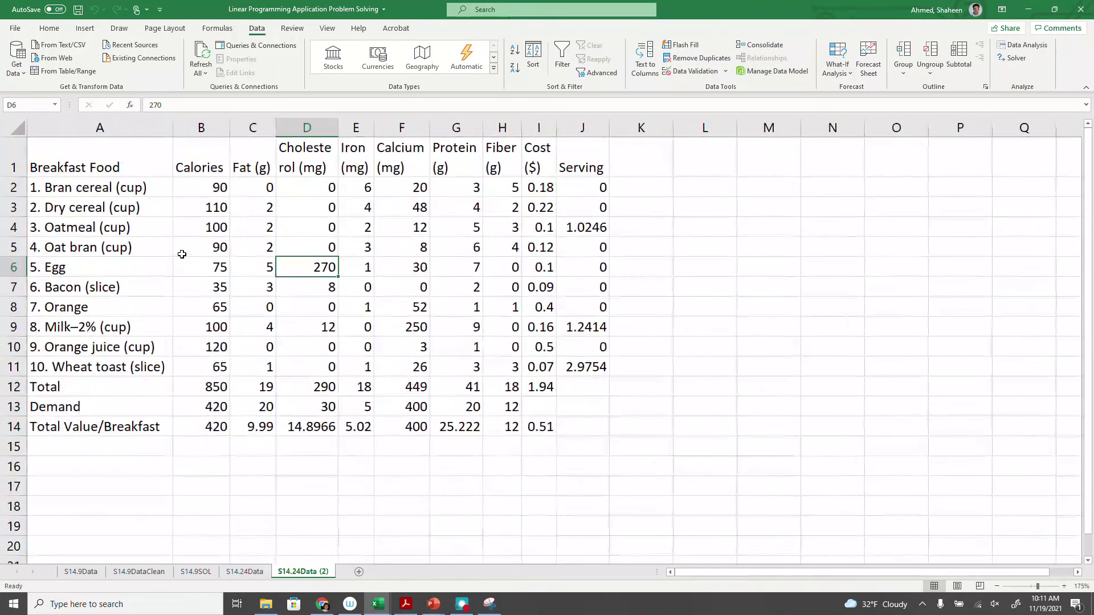
pyautogui.click(549, 427)
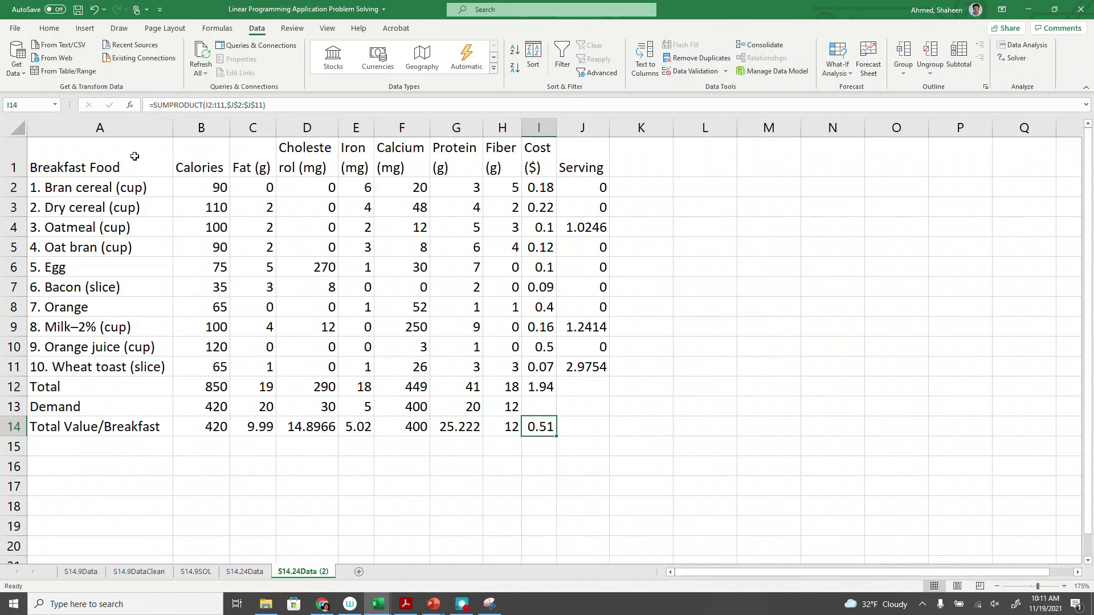
pyautogui.keyDown('ctrl'); pyautogui.click(137, 187); pyautogui.keyUp('ctrl')
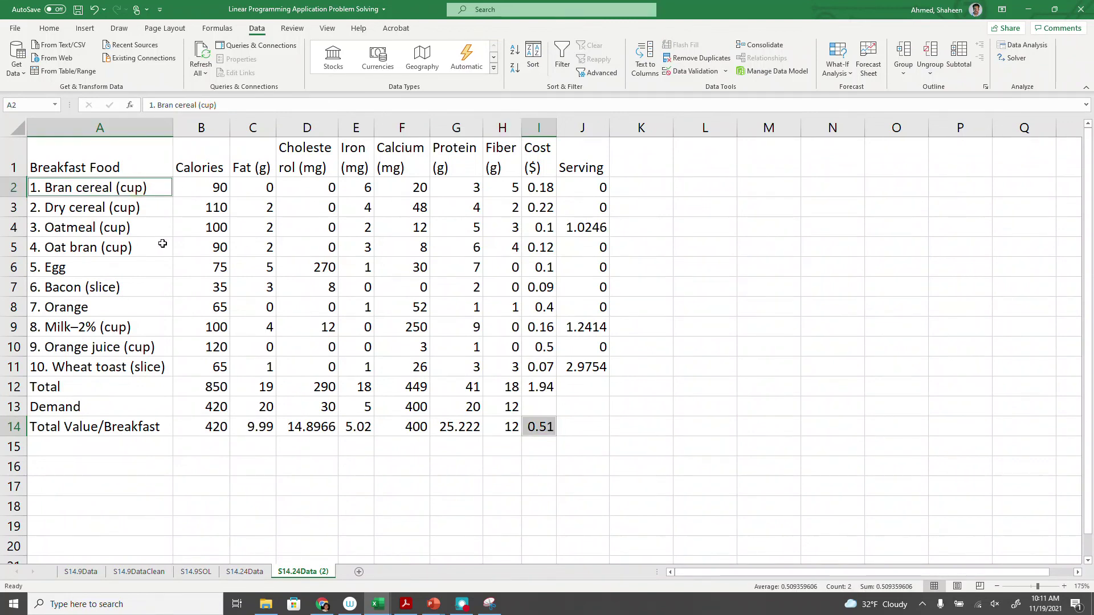
pyautogui.keyDown('ctrl'); pyautogui.scroll(2, 163, 245); pyautogui.keyUp('ctrl')
pyautogui.click(241, 308)
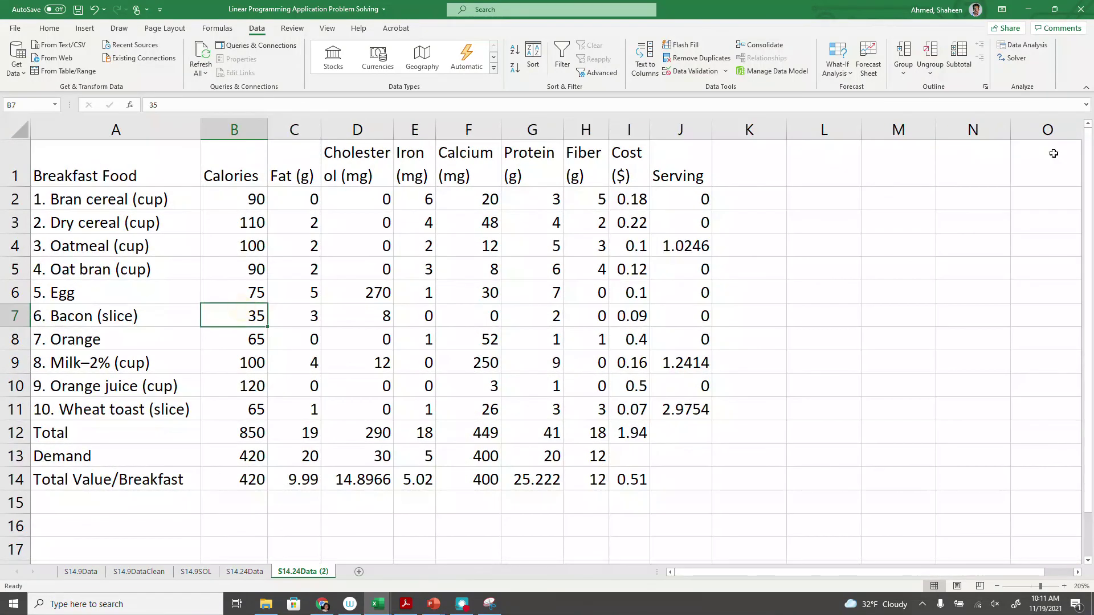